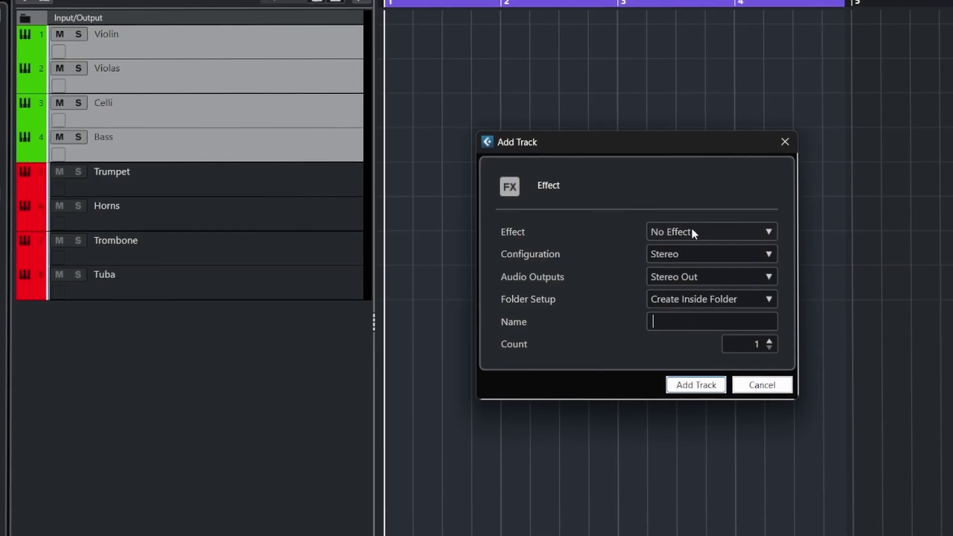
- Move the Violin through Bass string tracks into a new folder track
type("ST")
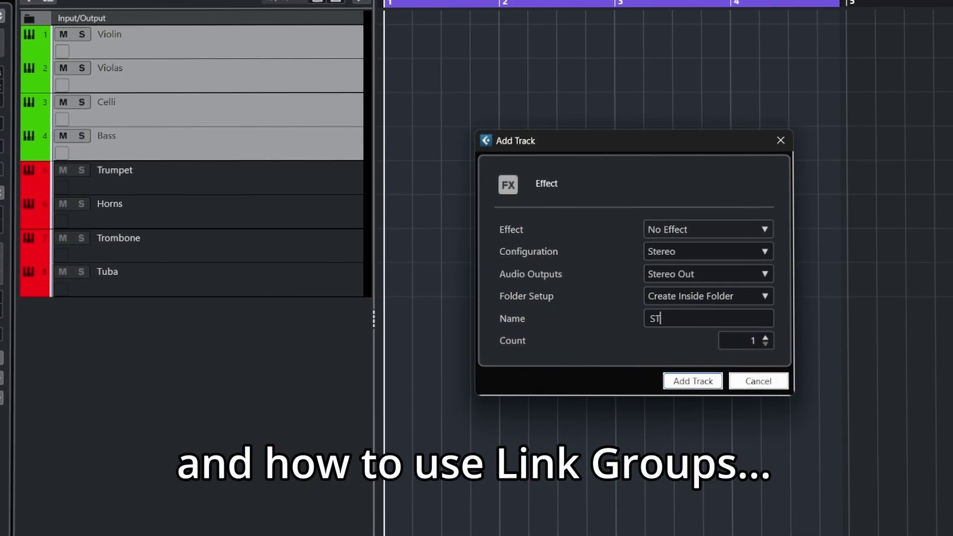
type("R REV")
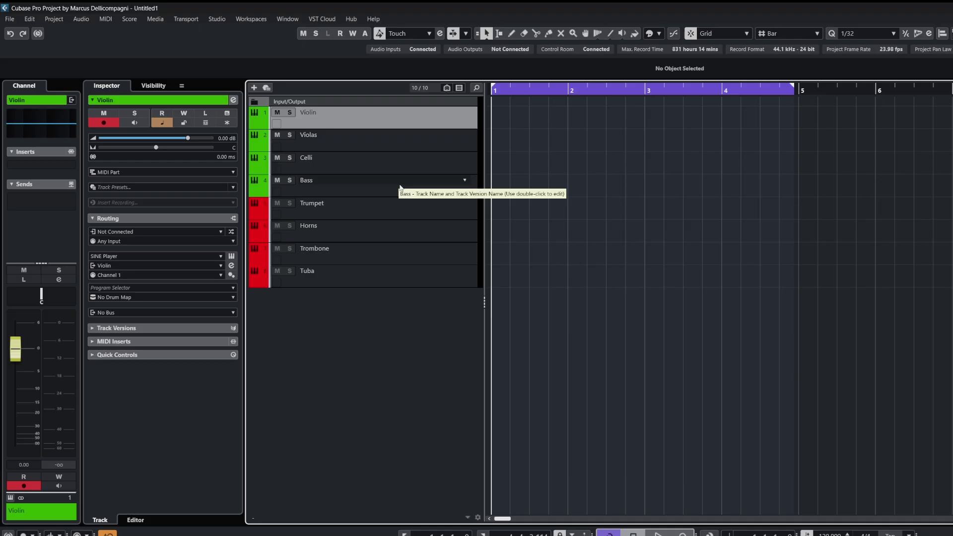
left_click(398, 187)
left_click(392, 121, "shift")
left_click(391, 209)
left_click(392, 278, "shift")
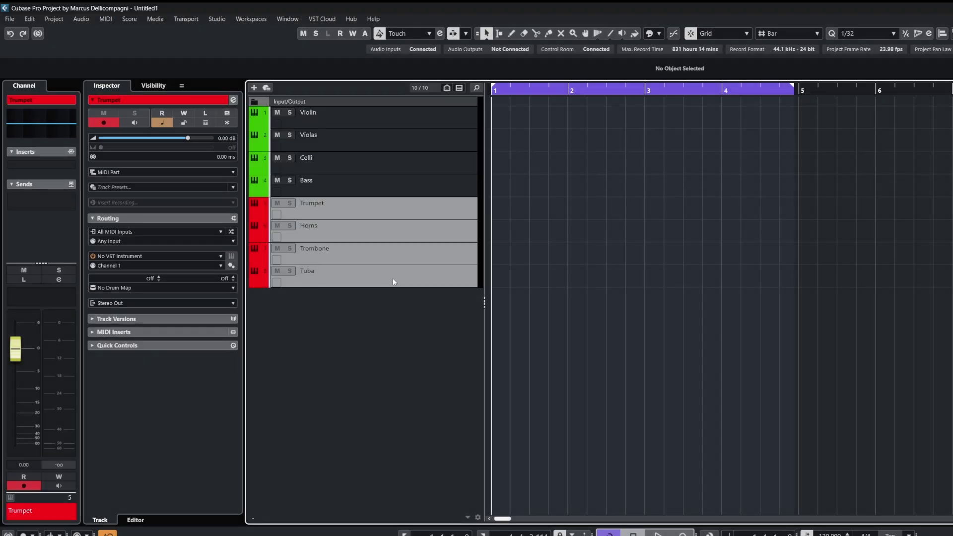
left_click(389, 179)
left_click(388, 117, "shift")
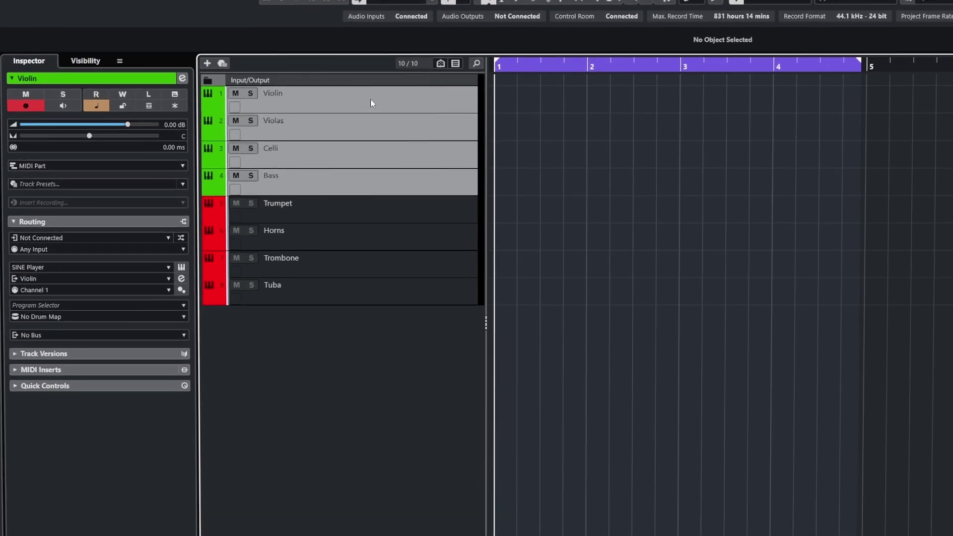
right_click(389, 118)
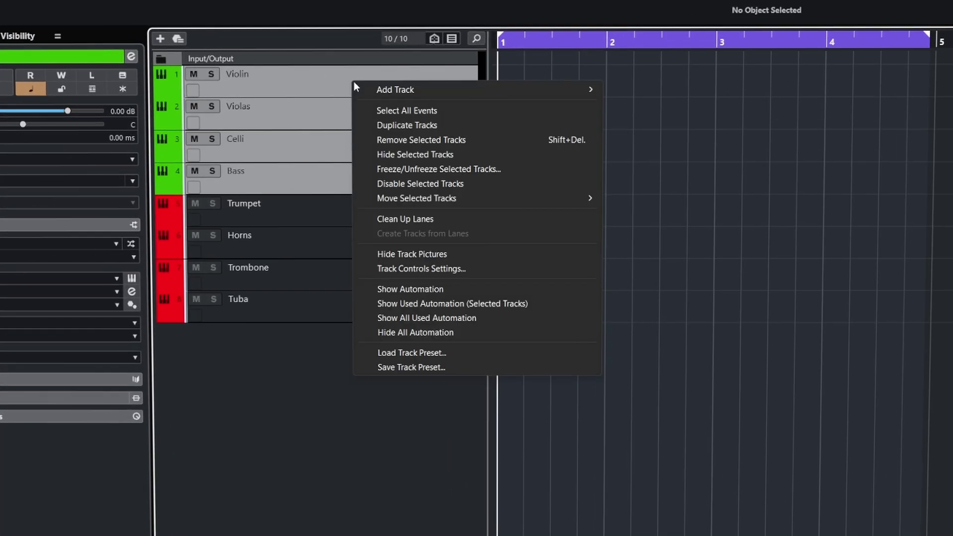
mouse_move(431, 199)
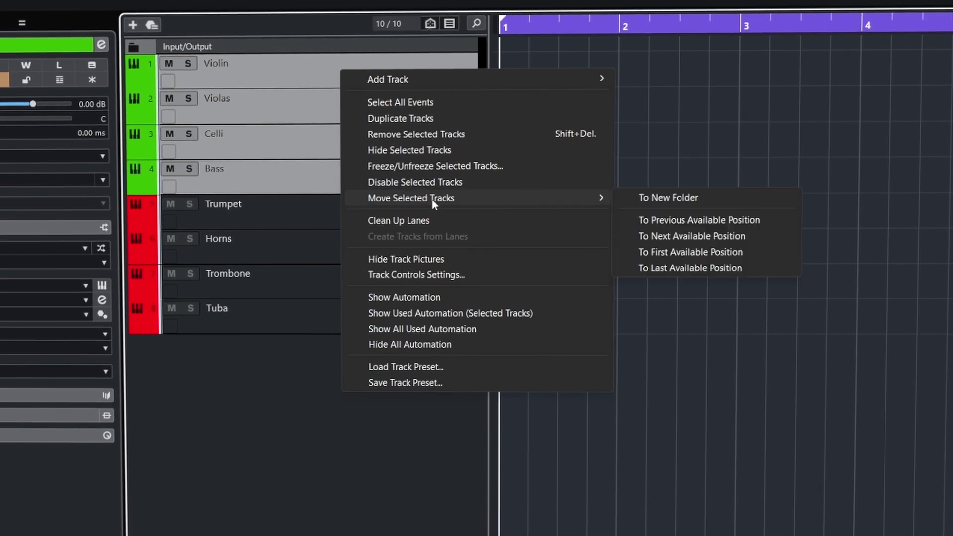
left_click(670, 198)
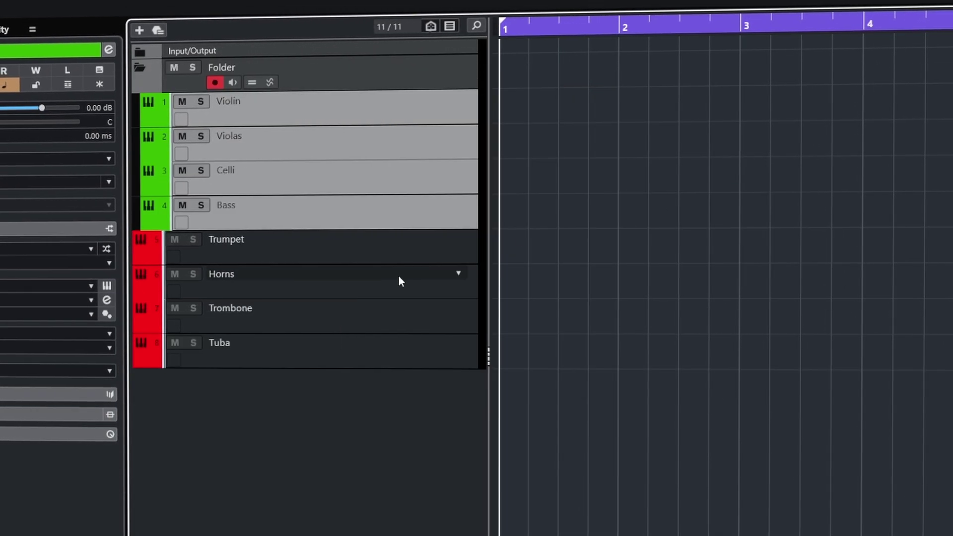
- Put the Trumpet through Tuba brass tracks in a new folder, then undo both folders
left_click(395, 250)
left_click(382, 348, "shift")
right_click(382, 348)
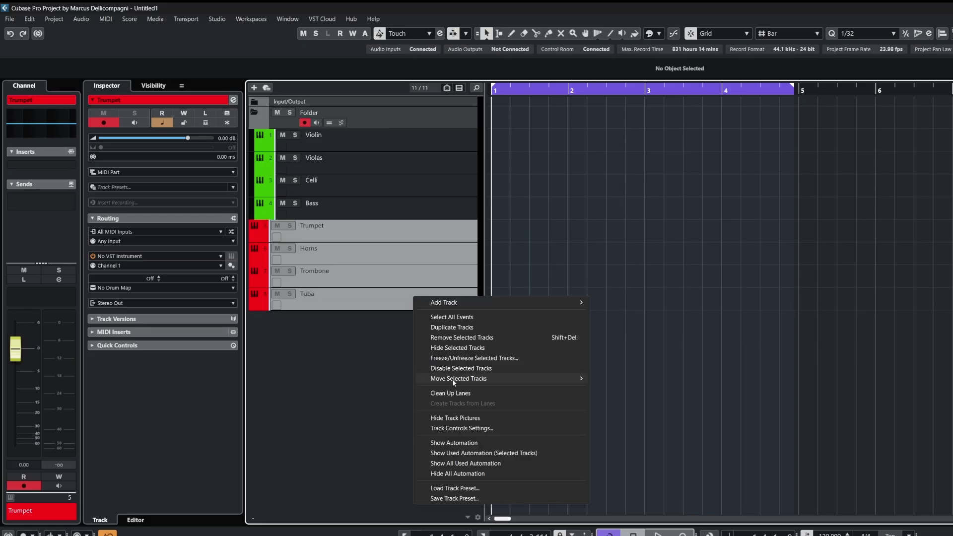
mouse_move(440, 473)
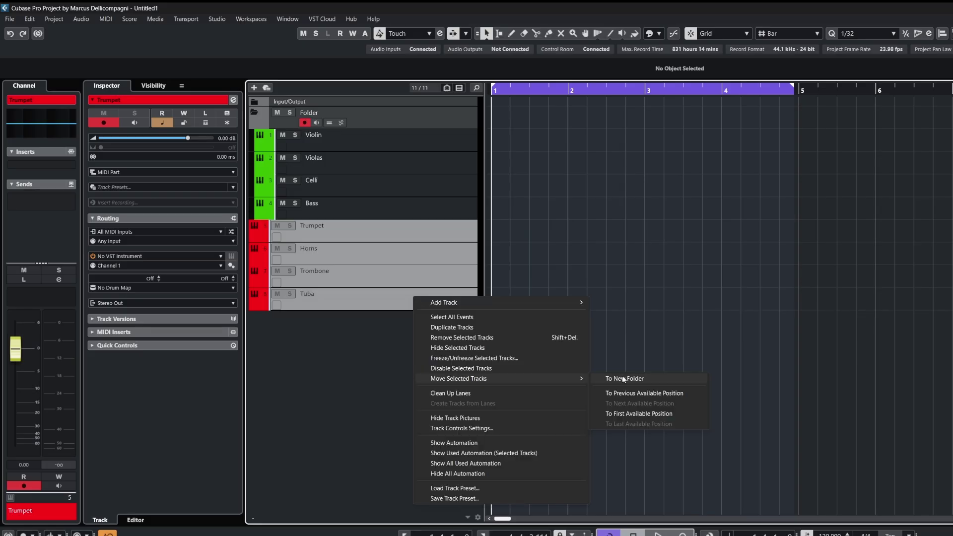
left_click(624, 380)
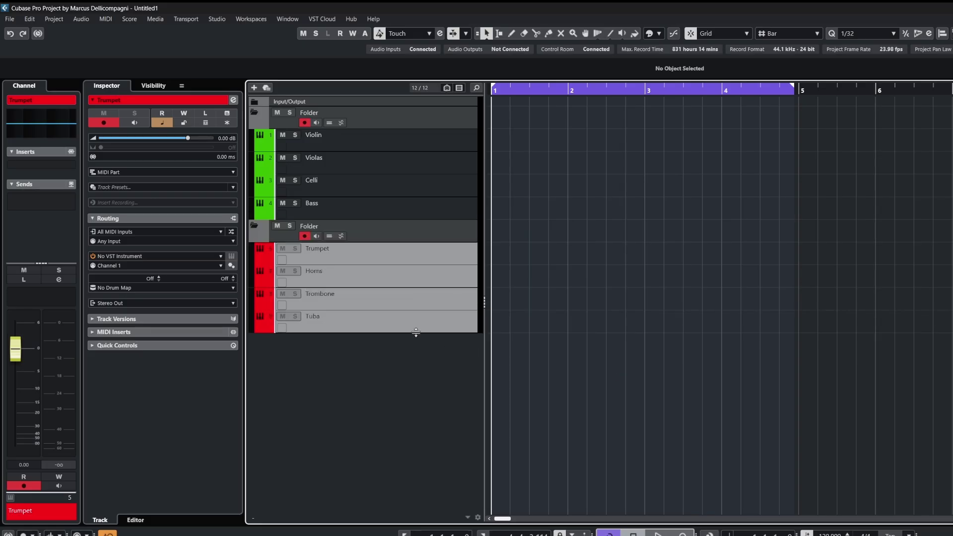
key("ctrl+z")
key("ctrl+z")
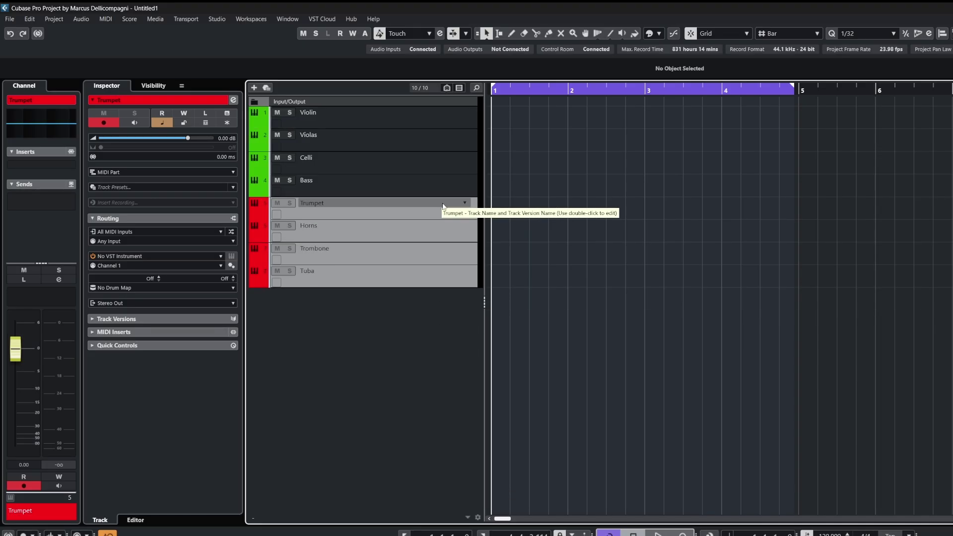
- In Key Commands, search FOLDER and begin assigning a shortcut to Move Selected Tracks to New Folder
left_click(389, 119)
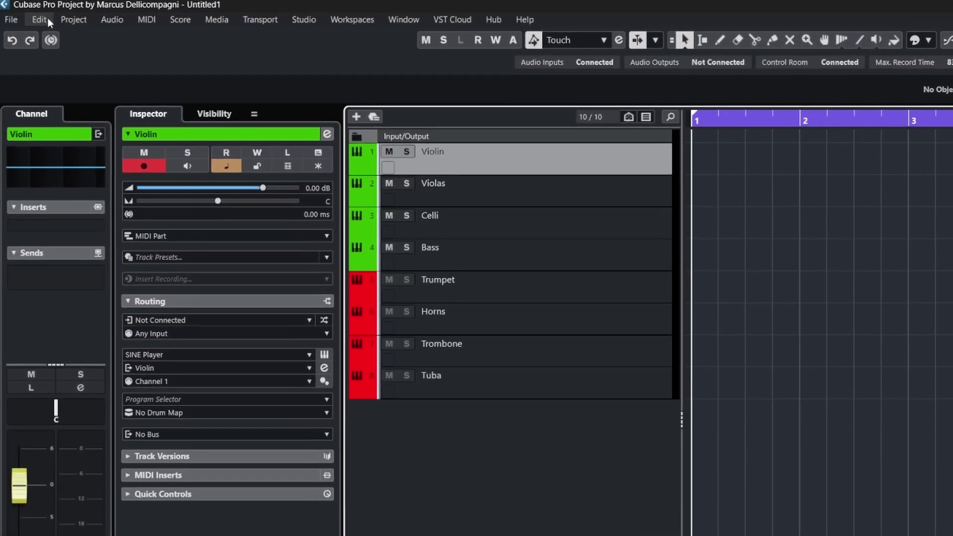
left_click(40, 19)
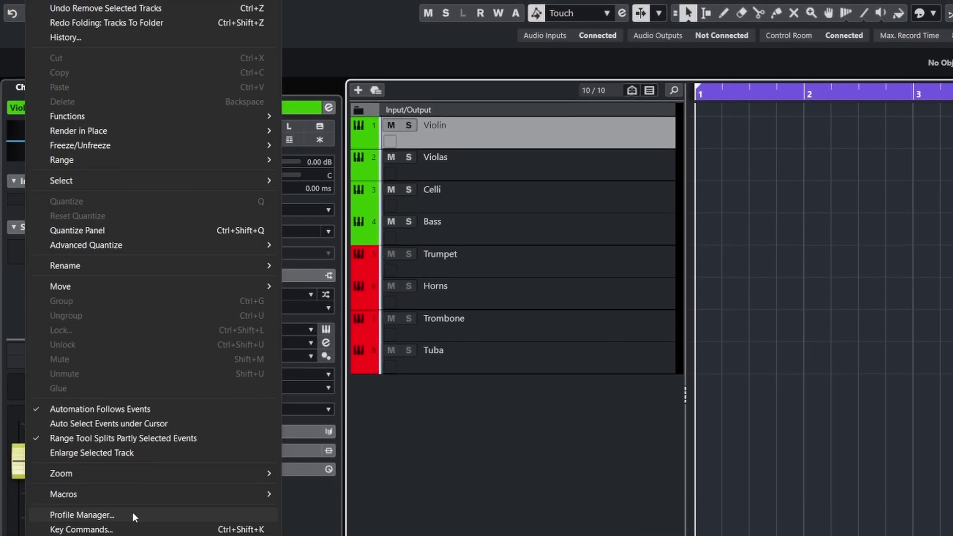
left_click(126, 529)
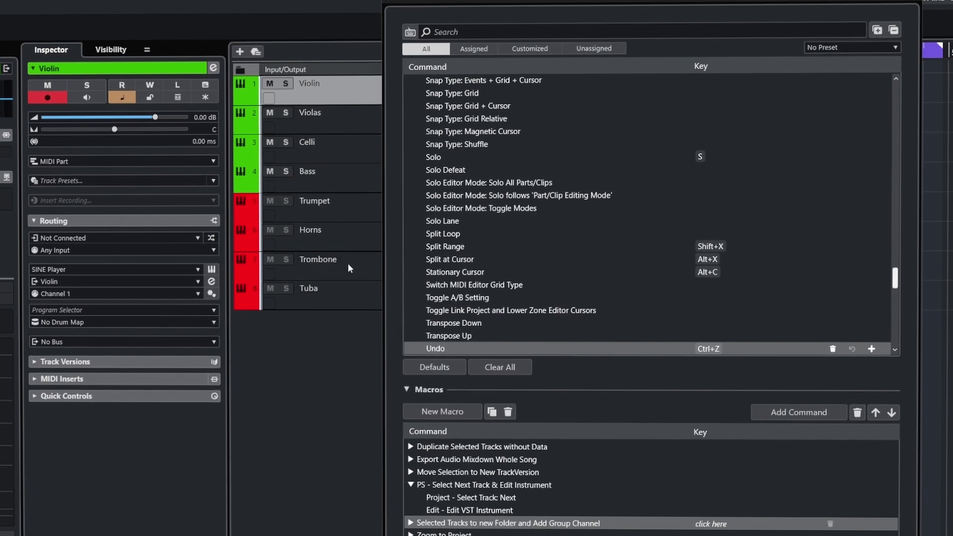
left_click(472, 32)
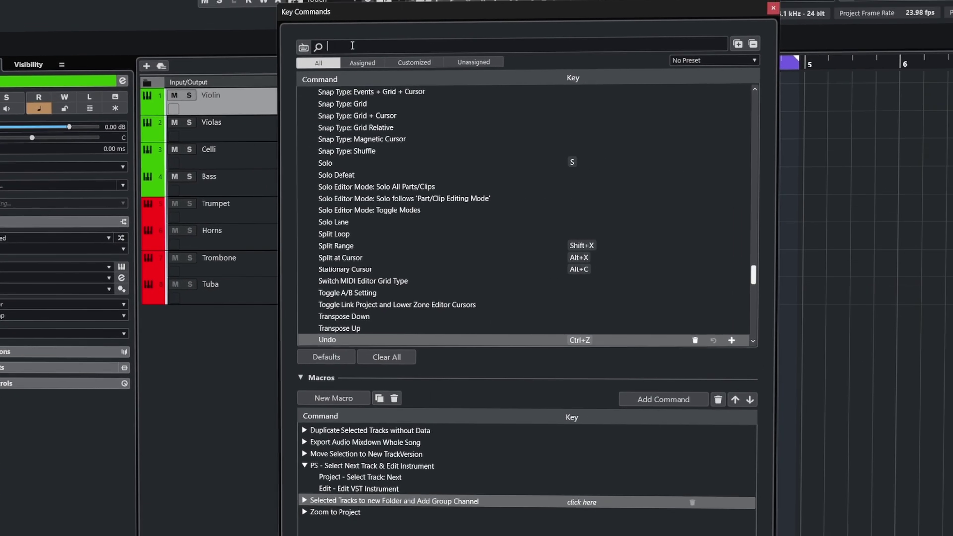
type("FOLDER")
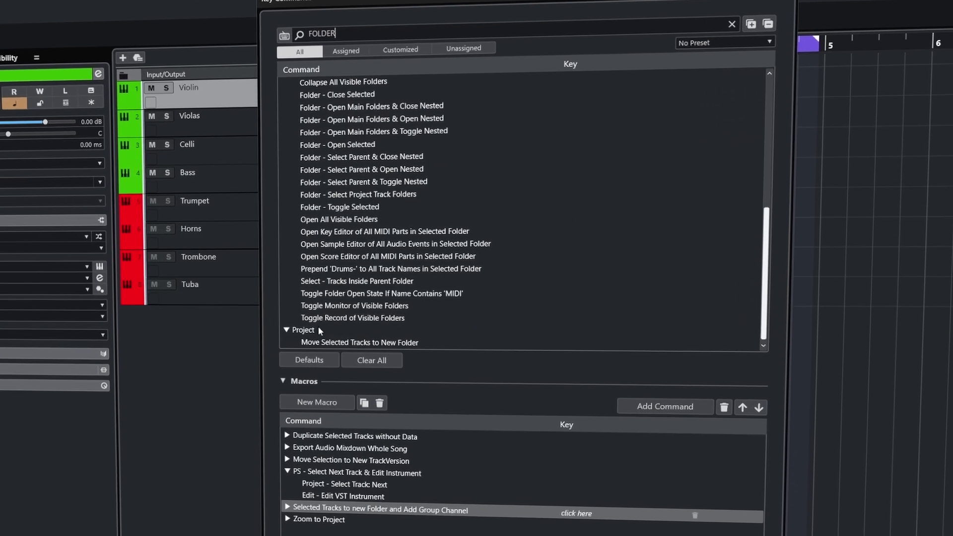
left_click(293, 342)
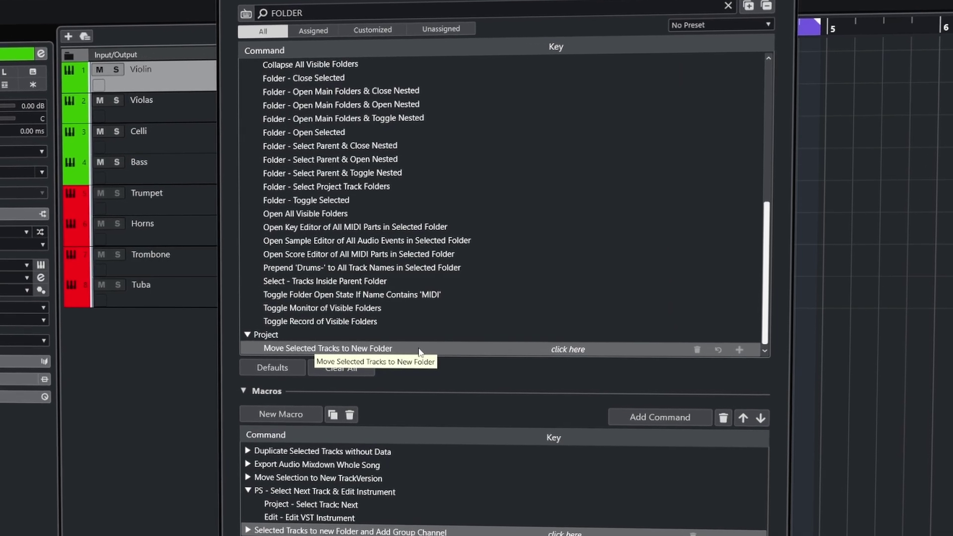
left_click(570, 349)
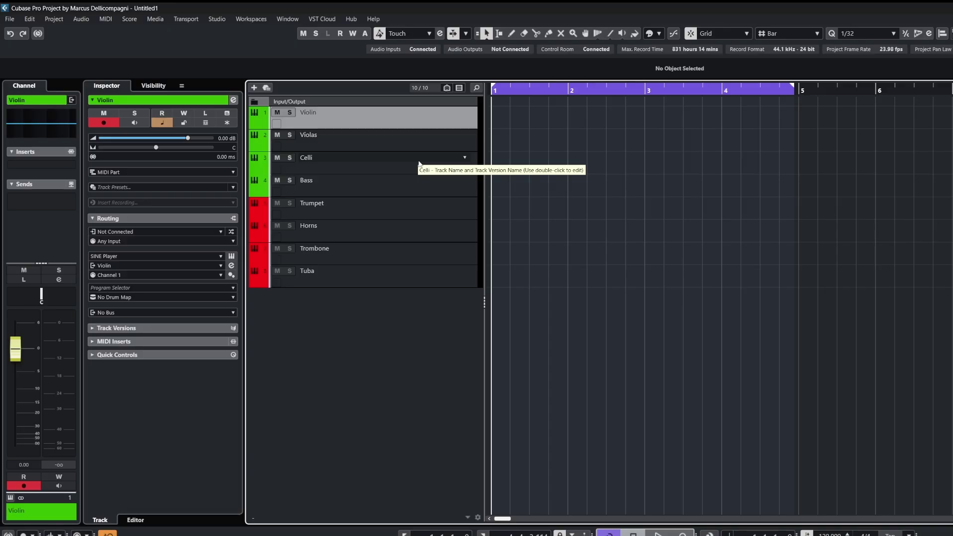
left_click(389, 186, "shift")
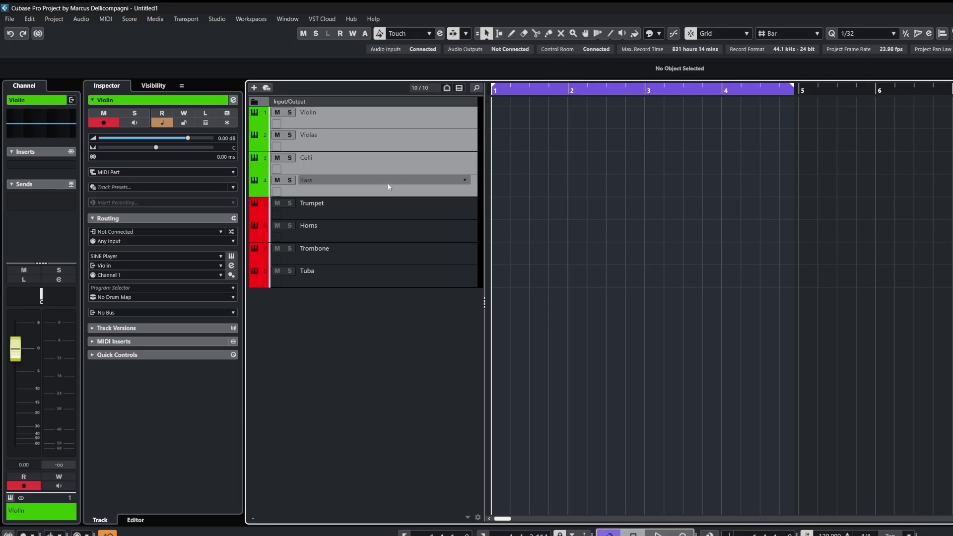
key("ctrl+shift+f")
left_click(379, 230)
left_click(373, 299, "shift")
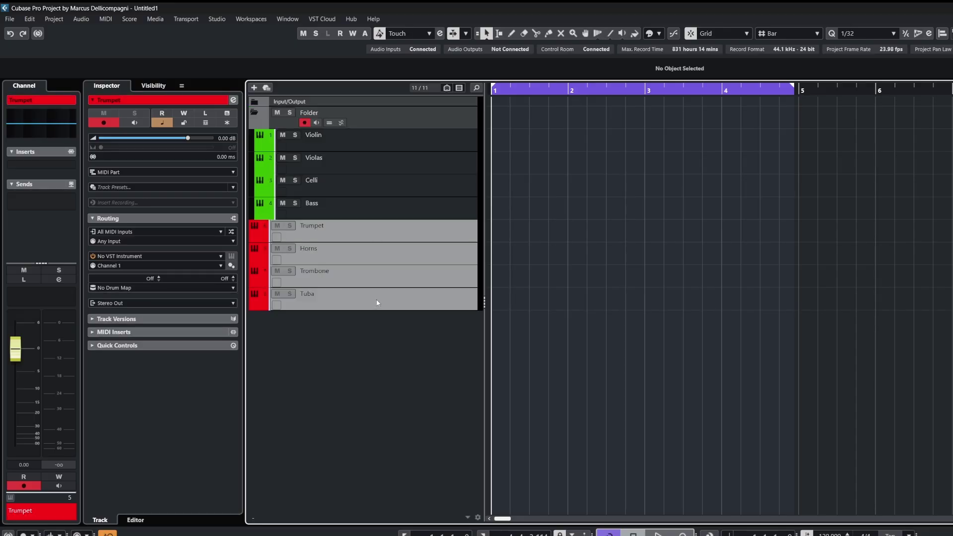
key("ctrl+shift+f")
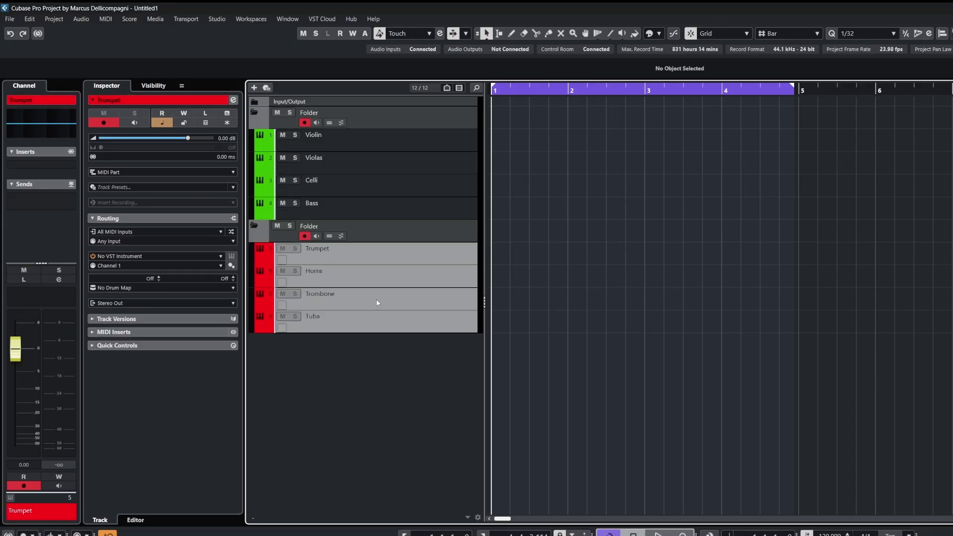
key("ctrl+z")
key("ctrl+z")
left_click(375, 117)
left_click(374, 191, "shift")
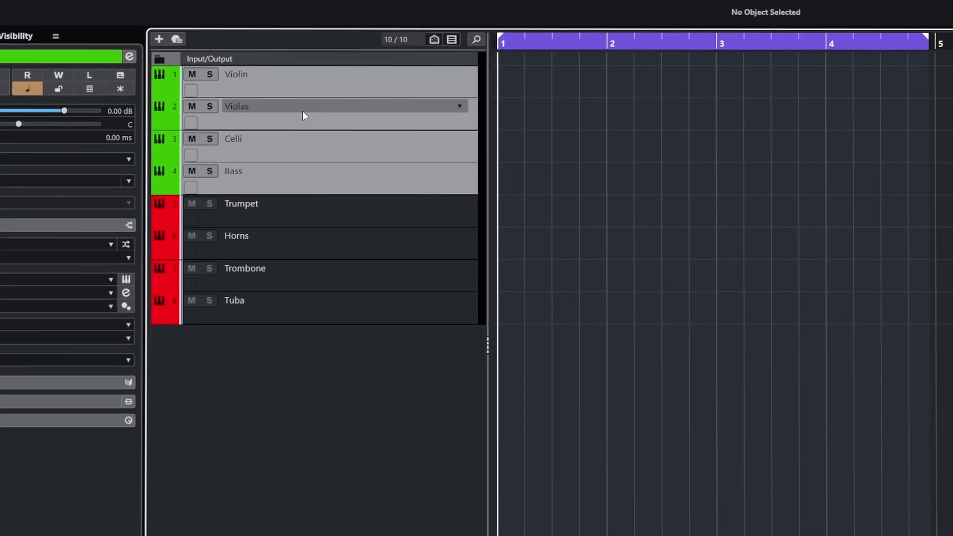
- Add an 'STR reverb' effect track with ValhallaVintageVerb, fed by the selected string tracks
right_click(354, 138)
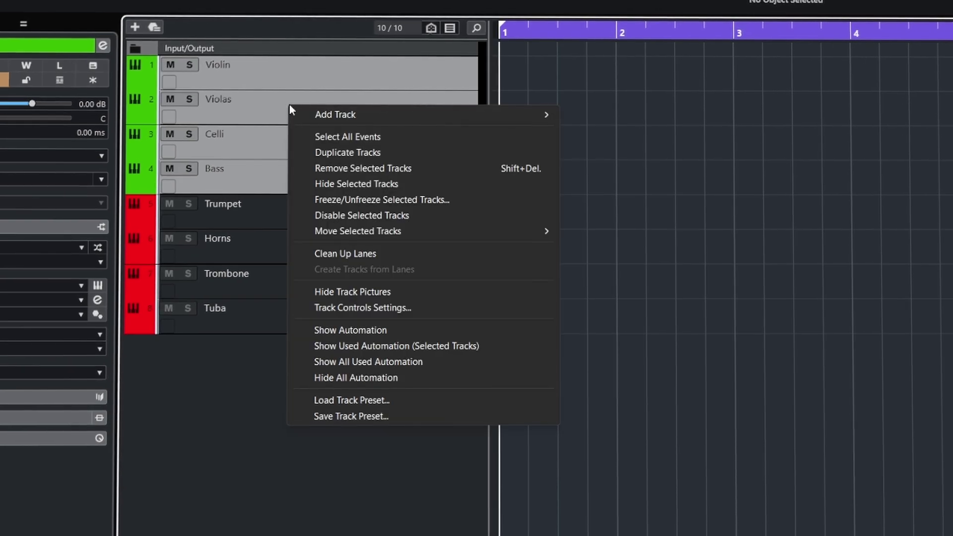
mouse_move(350, 118)
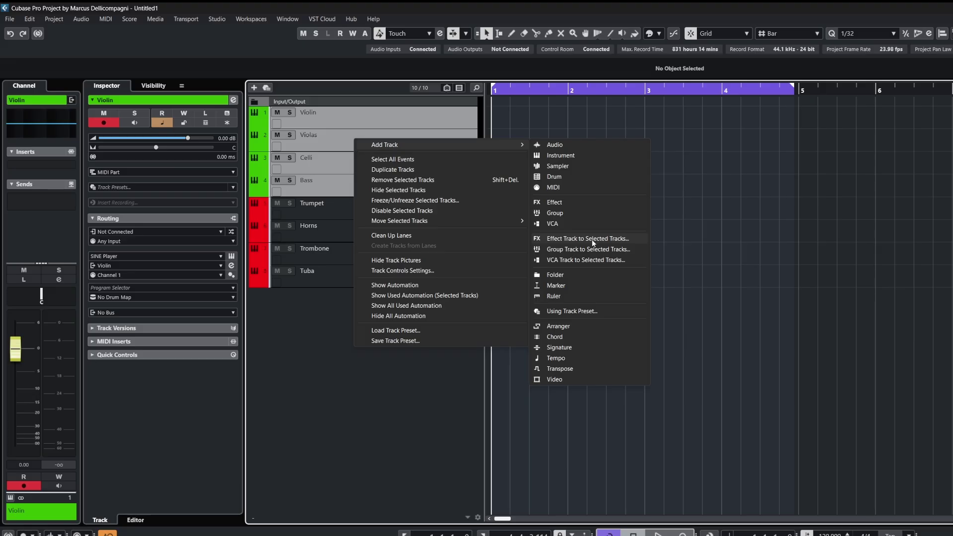
left_click(592, 239)
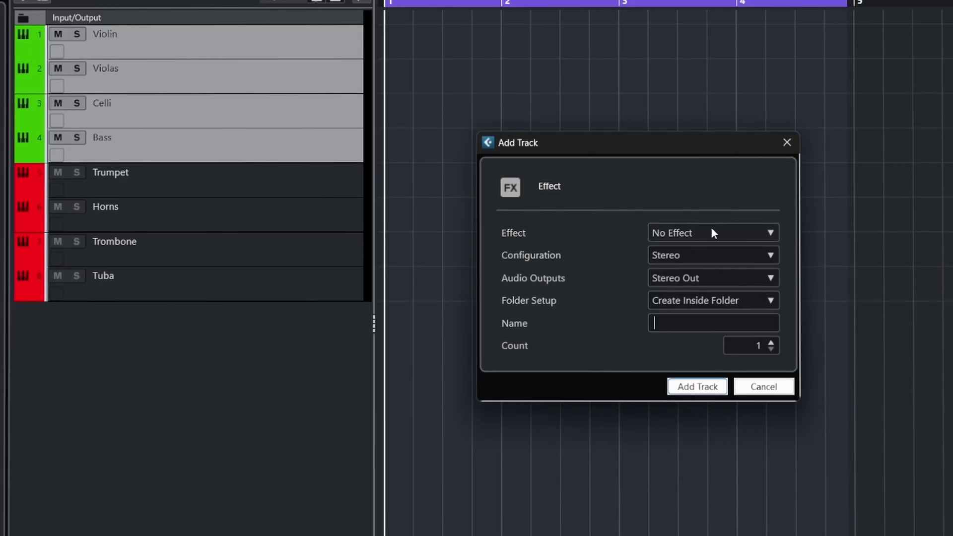
type("re")
key("BackSpace")
key("BackSpace")
type("STR r")
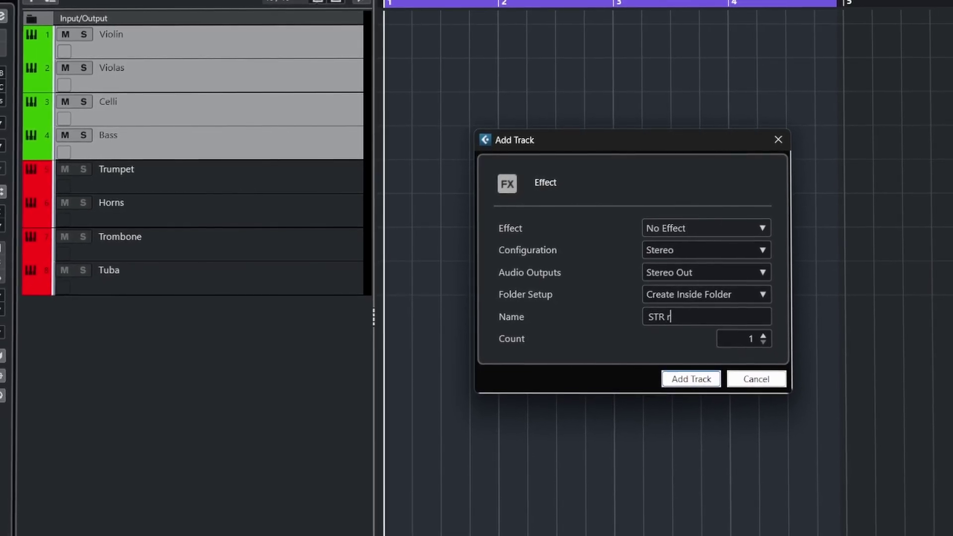
type("everb")
left_click(695, 228)
type("VA")
left_click(715, 370)
left_click(687, 373)
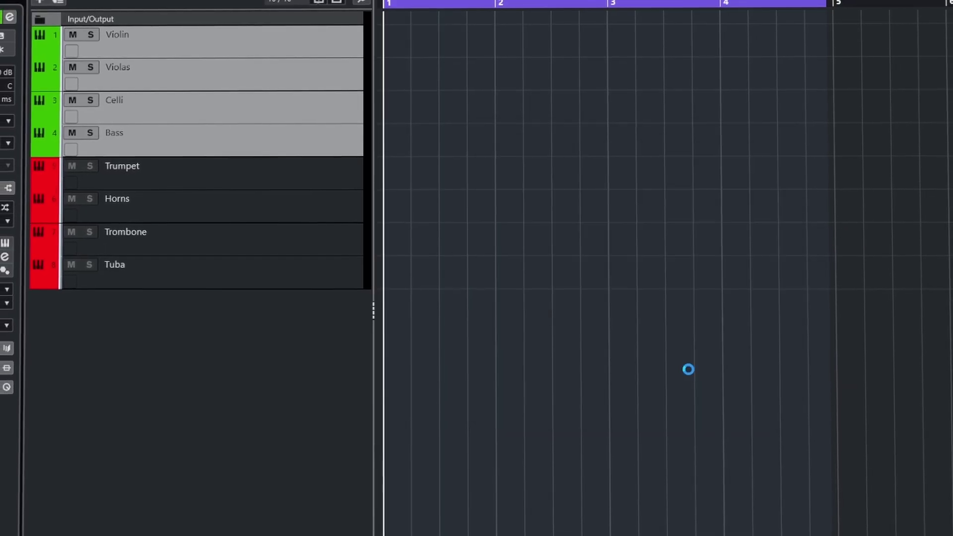
- Step through the tracks with the arrow keys, then undo adding the STR REV effect track
left_click(175, 45)
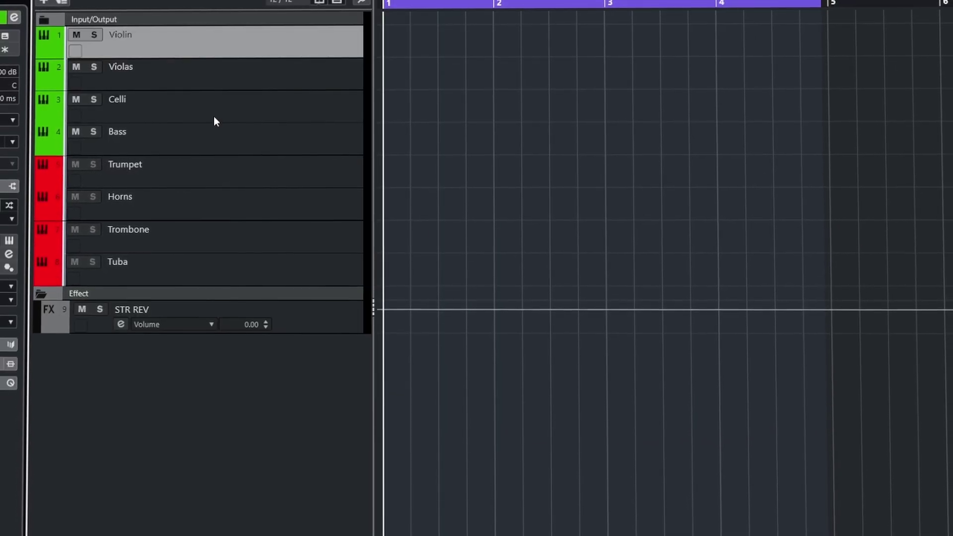
key("Down")
key("Down")
key("Down")
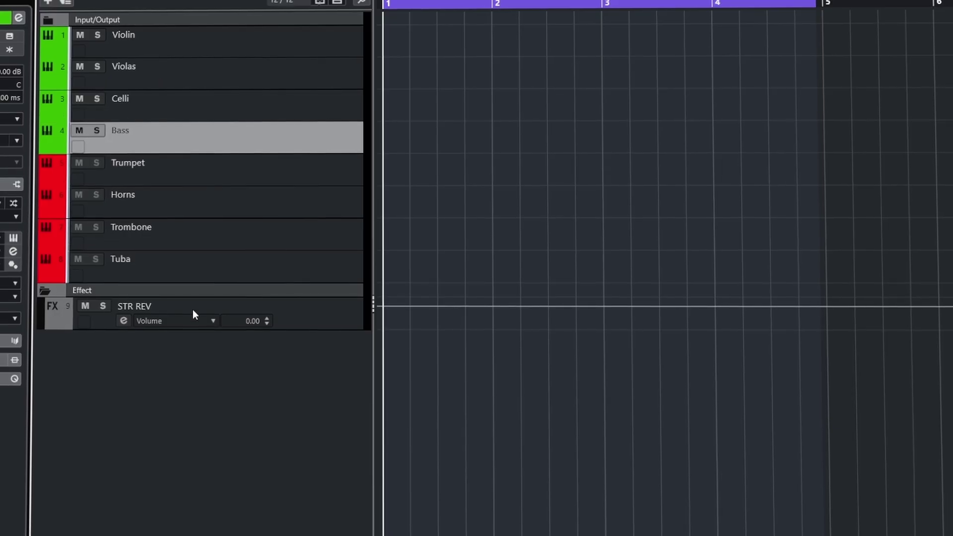
key("Up")
key("Up")
key("Up")
key("Down")
key("Down")
key("Down")
key("Down")
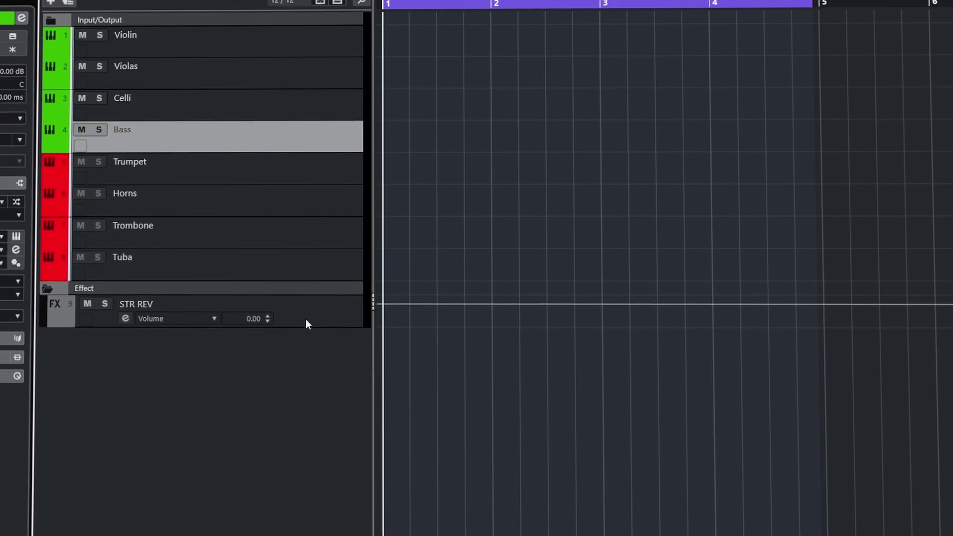
key("Up")
key("Up")
key("Up")
key("Up")
key("ctrl+z")
- Select Violin through Bass and add a STRINGS group track fed by them
left_click(259, 139)
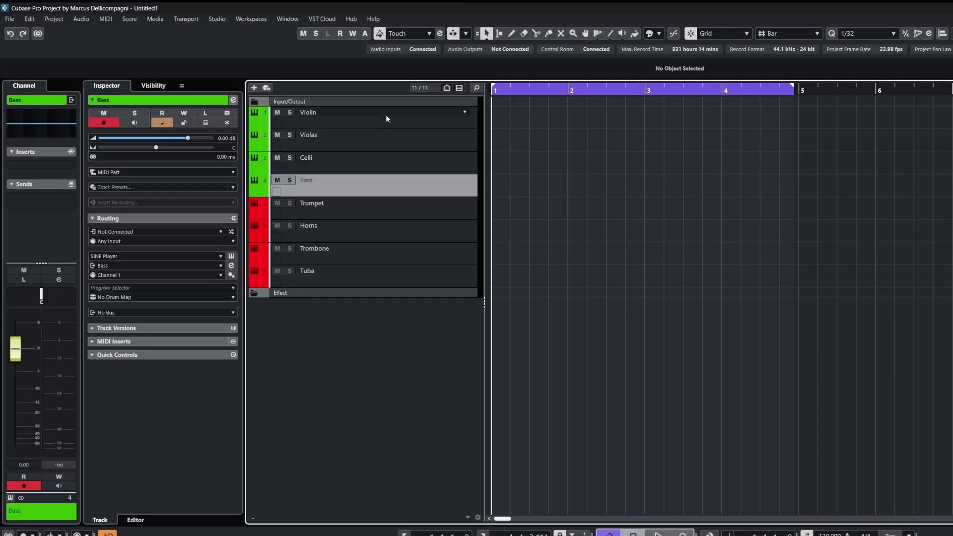
left_click(387, 119, "shift")
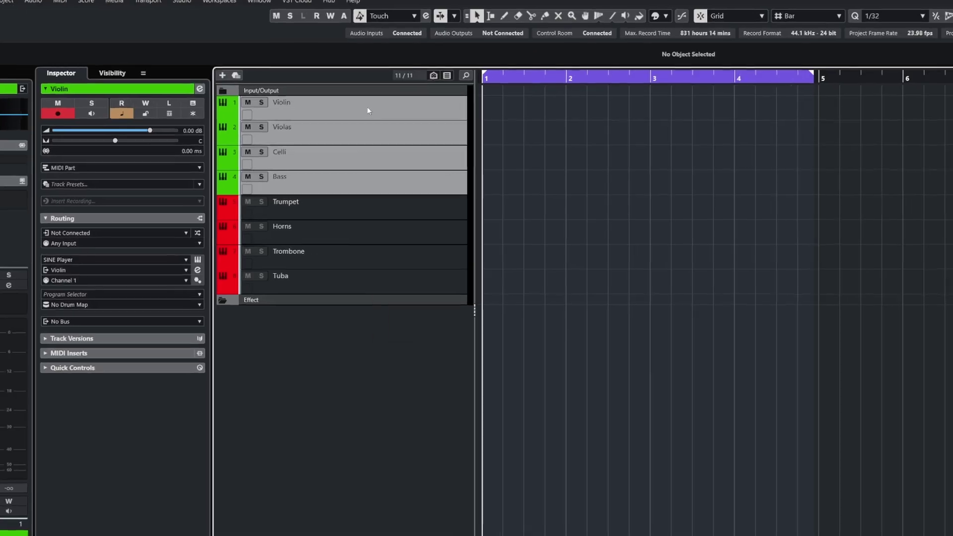
right_click(387, 119)
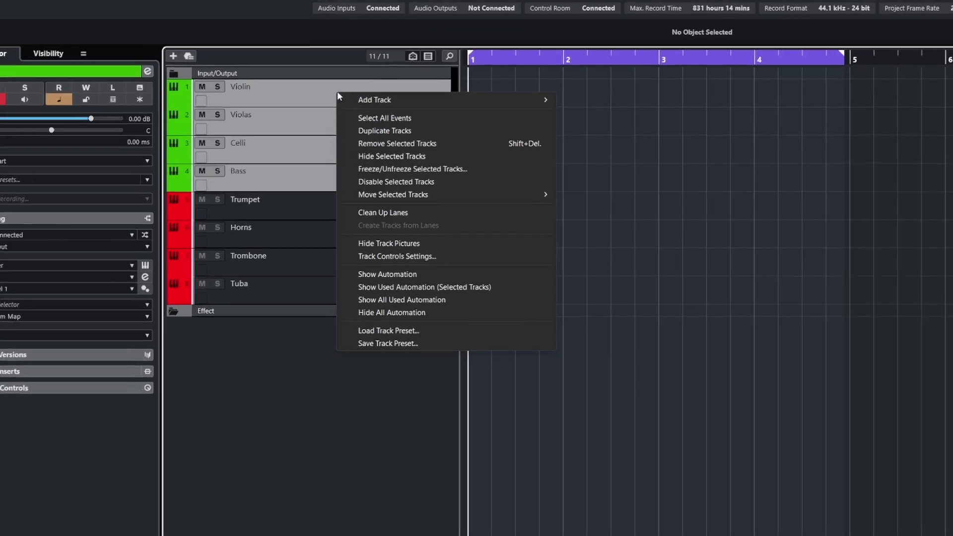
mouse_move(449, 119)
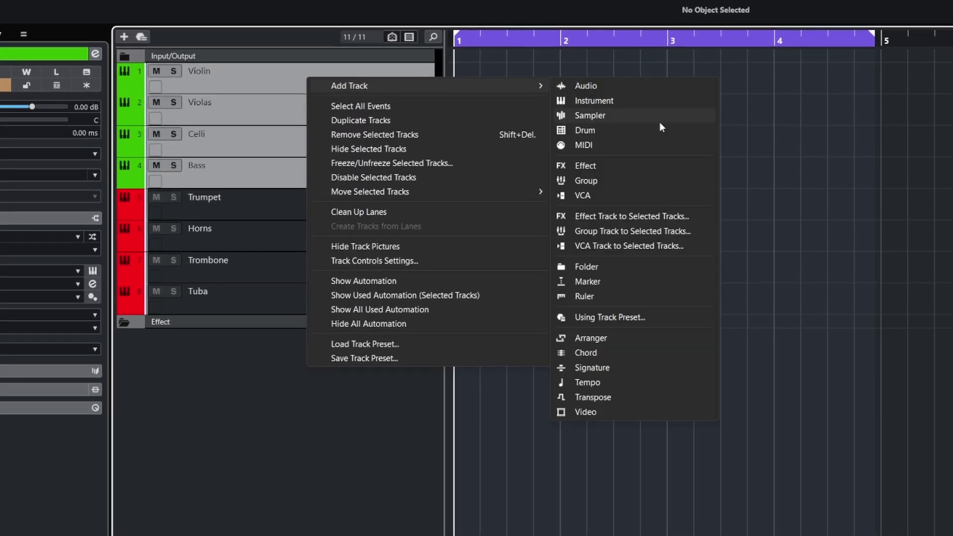
left_click(592, 232)
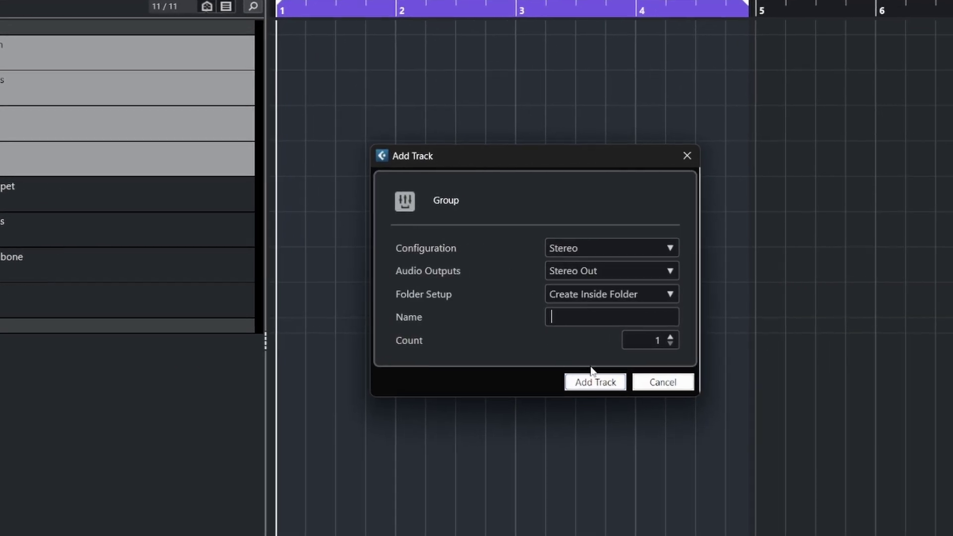
left_click(594, 380)
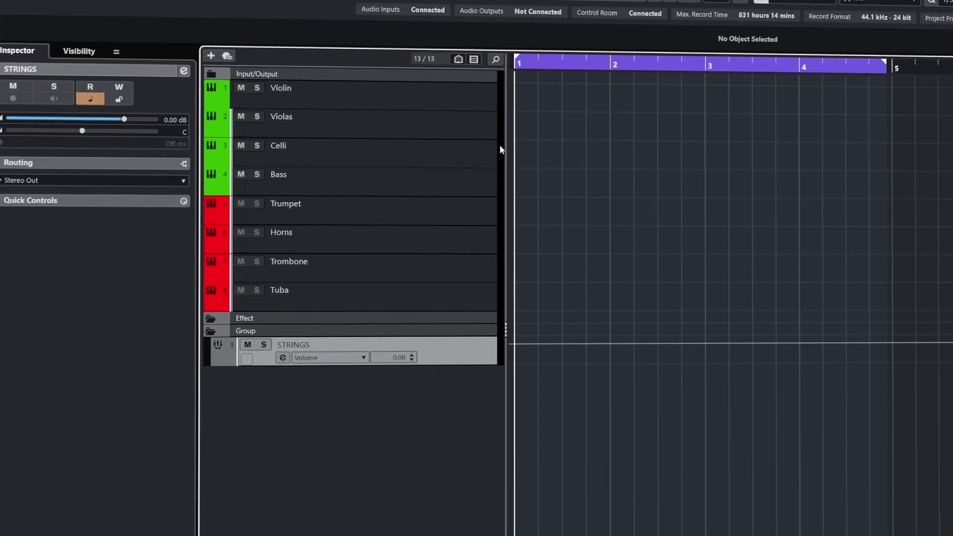
- Check the string tracks' output routing, then select the STRINGS group track
left_click(420, 84)
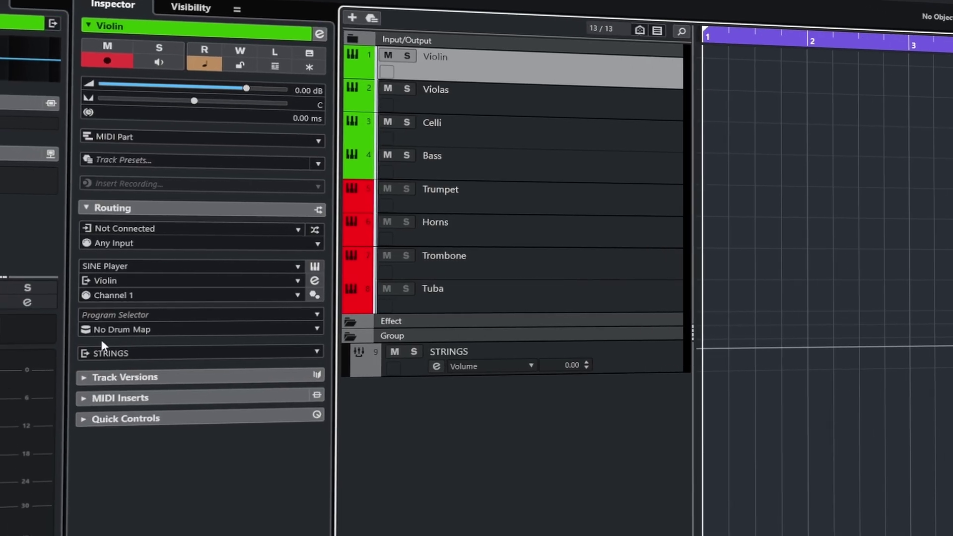
key("Down")
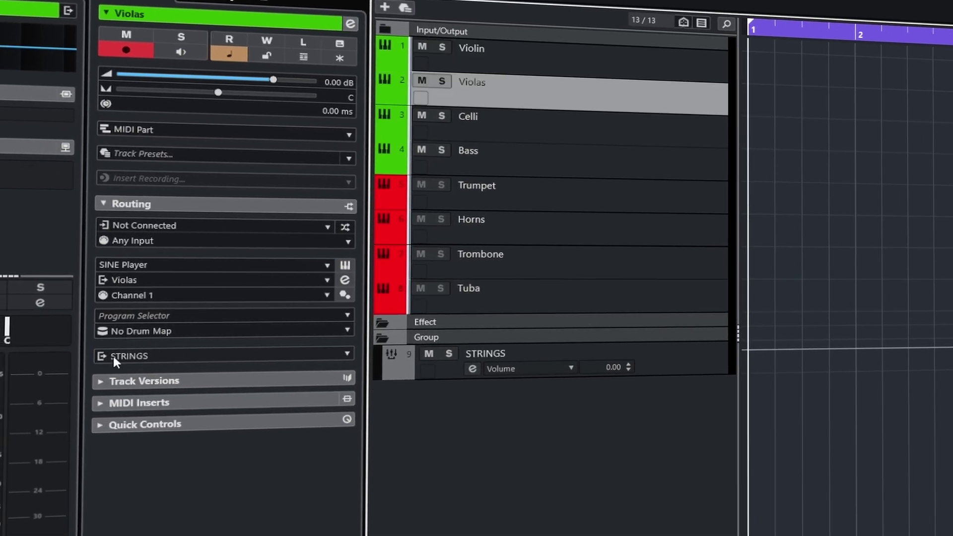
key("Down")
key("Down")
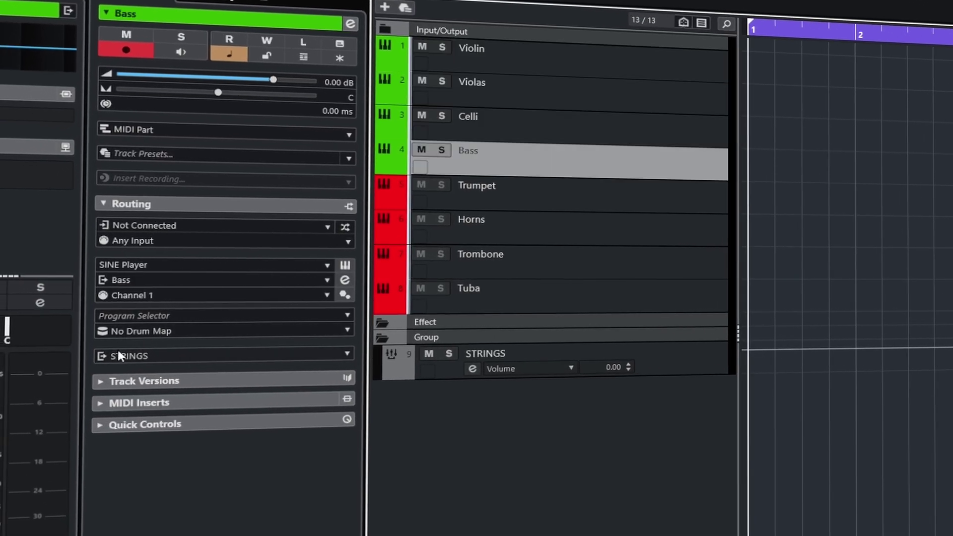
left_click(670, 352)
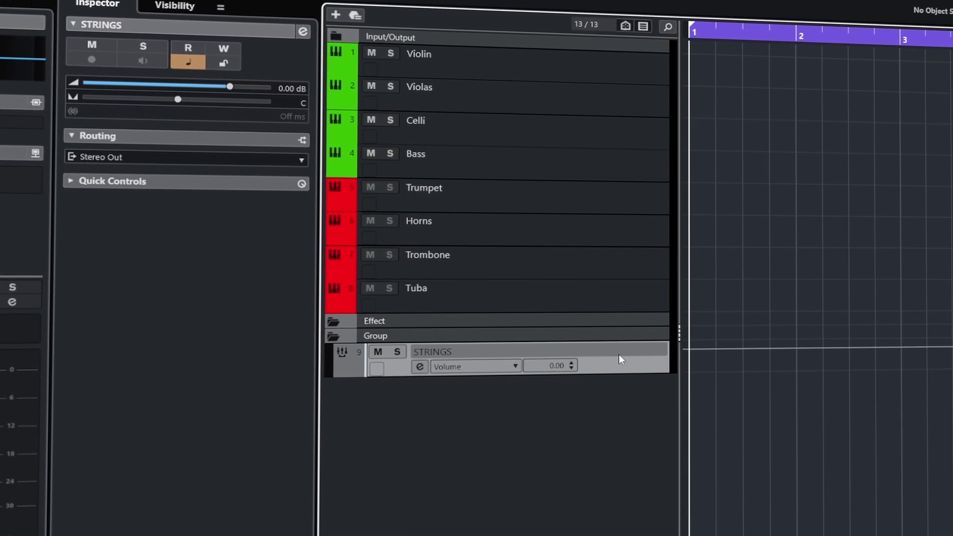
- Delete the STRINGS group, add a VCA Link 1 fader for the four string tracks, and raise it in MixConsole
key("Delete")
left_click(540, 156)
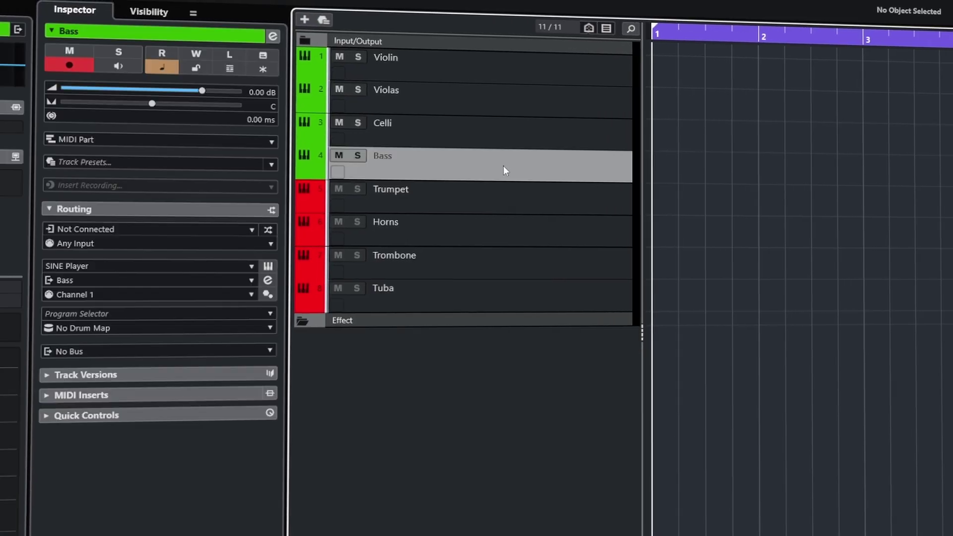
left_click(536, 72, "shift")
right_click(539, 69)
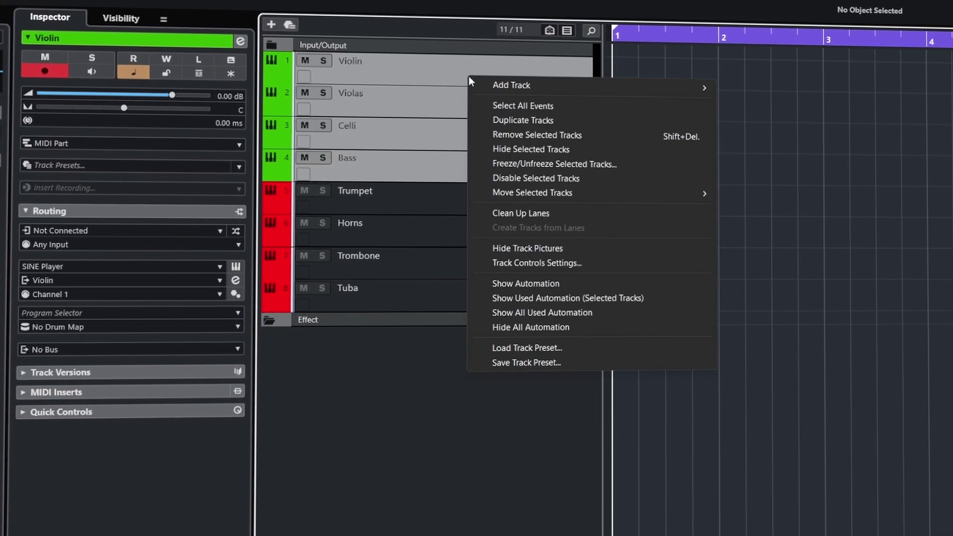
mouse_move(497, 85)
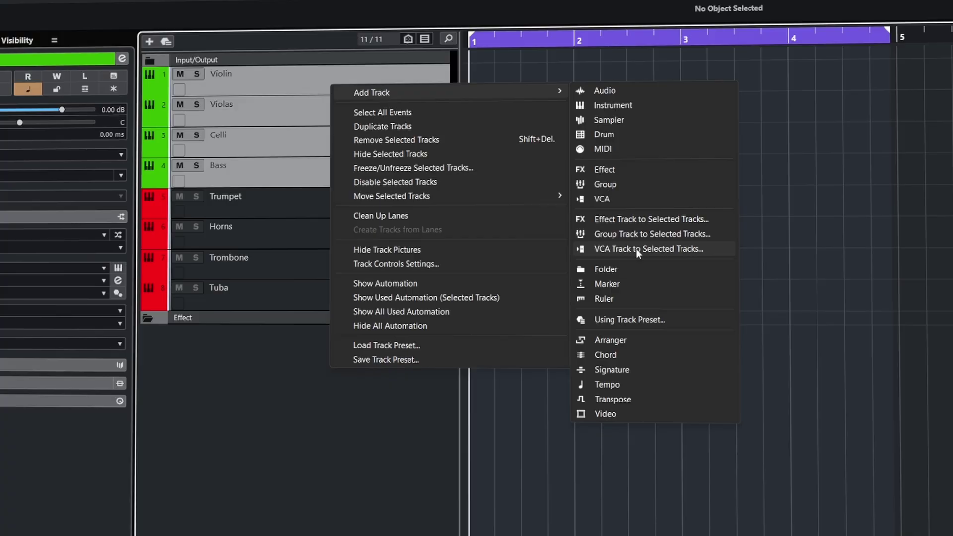
left_click(637, 249)
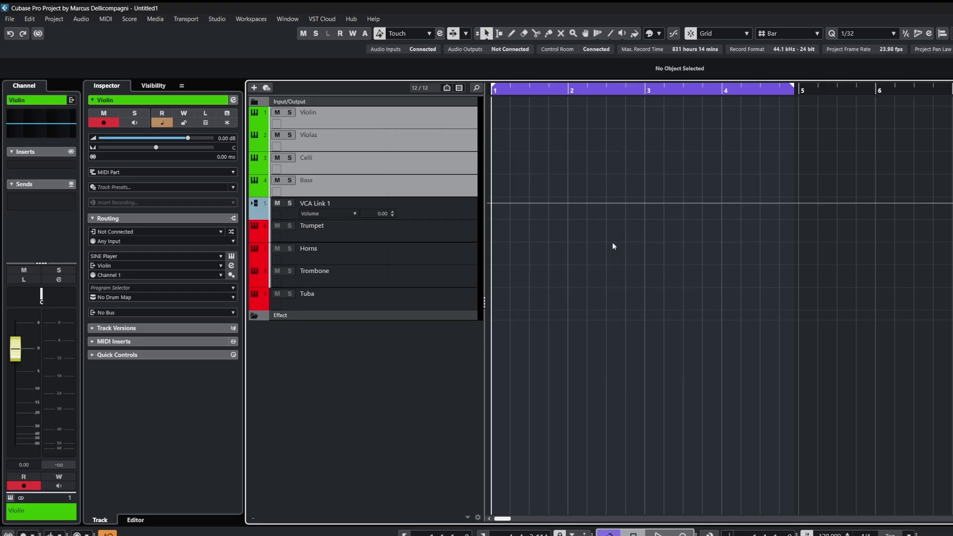
key("F3")
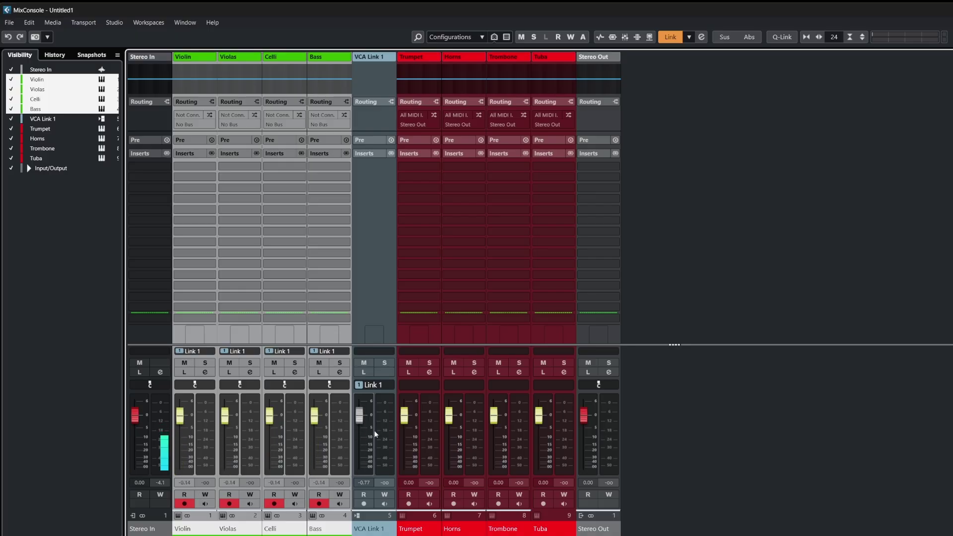
mouse_move(375, 451)
left_mouse_down()
mouse_move(375, 421)
mouse_move(365, 438)
left_mouse_up()
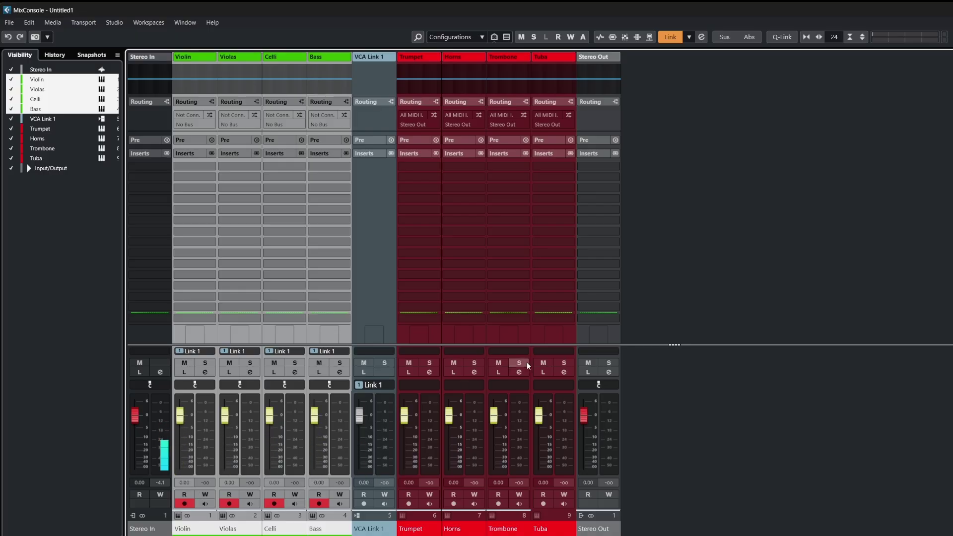
- Delete the VCA Link 1 track and review the 'ADD TR' key commands for FX, VCA and group channels
key("F3")
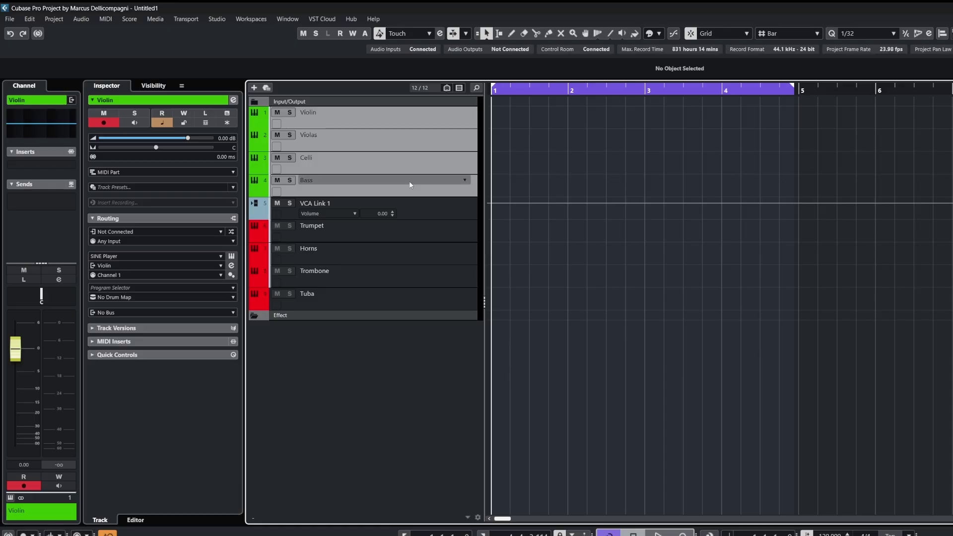
key("Delete")
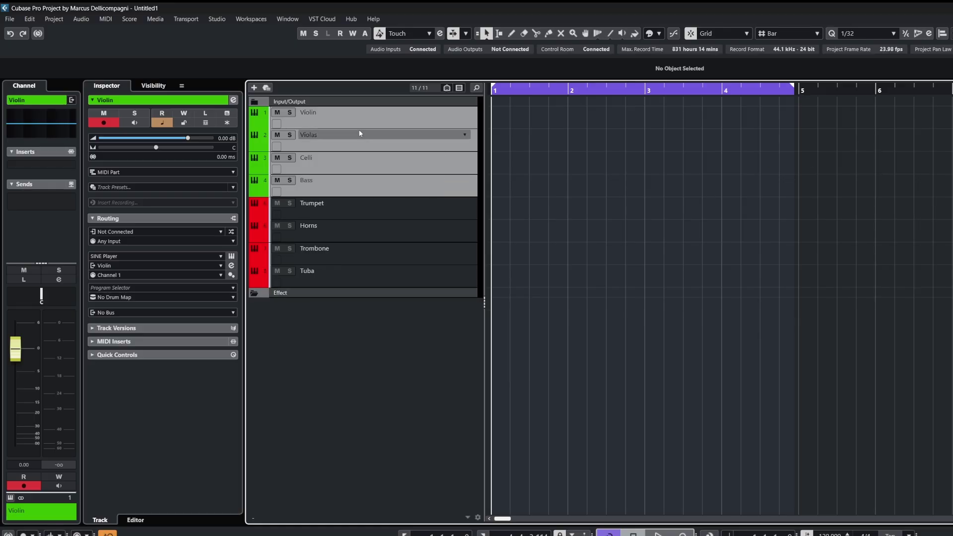
left_click(20, 19)
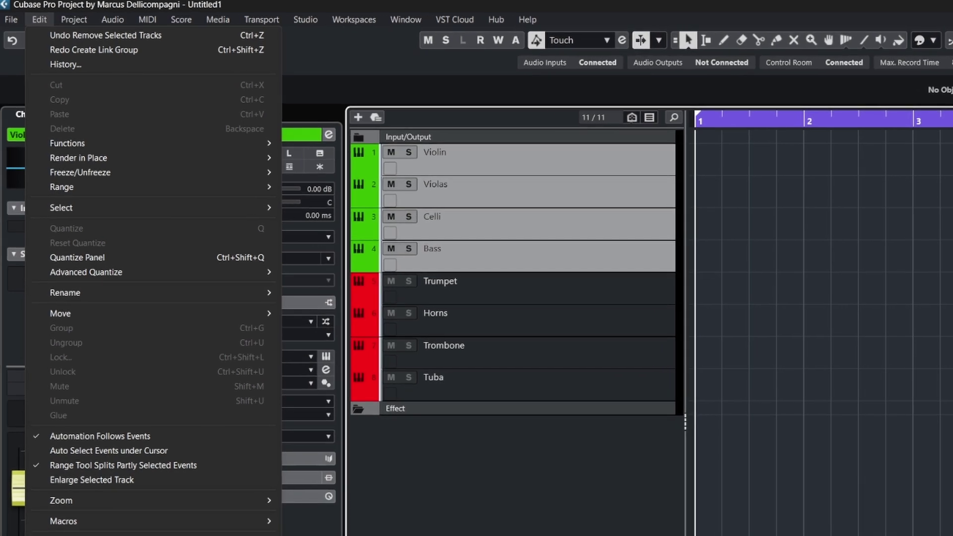
left_click(142, 469)
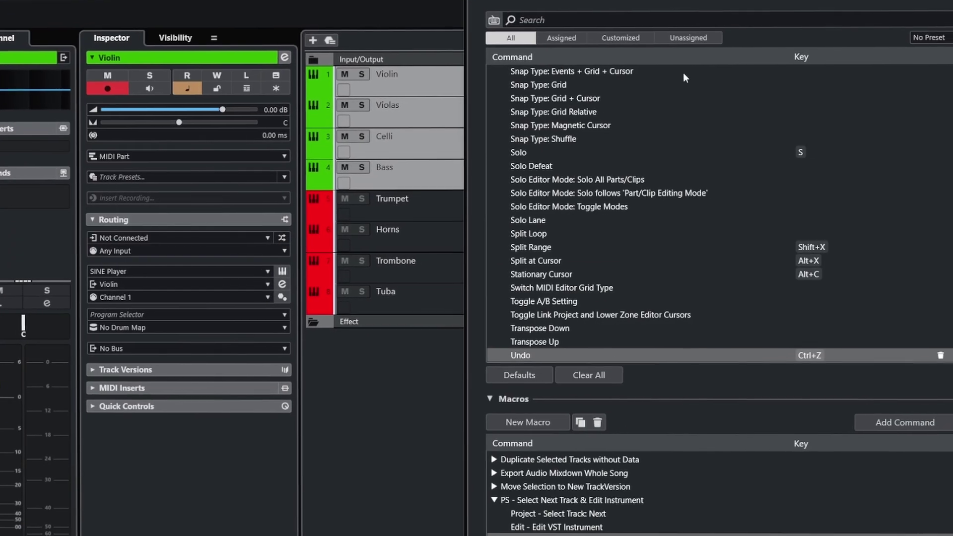
left_click(664, 20)
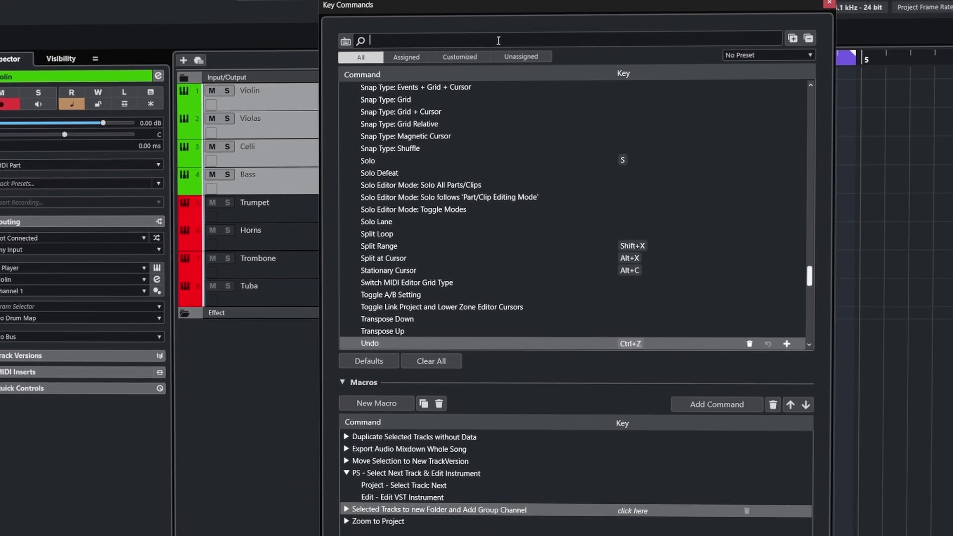
type("ADD TRACK")
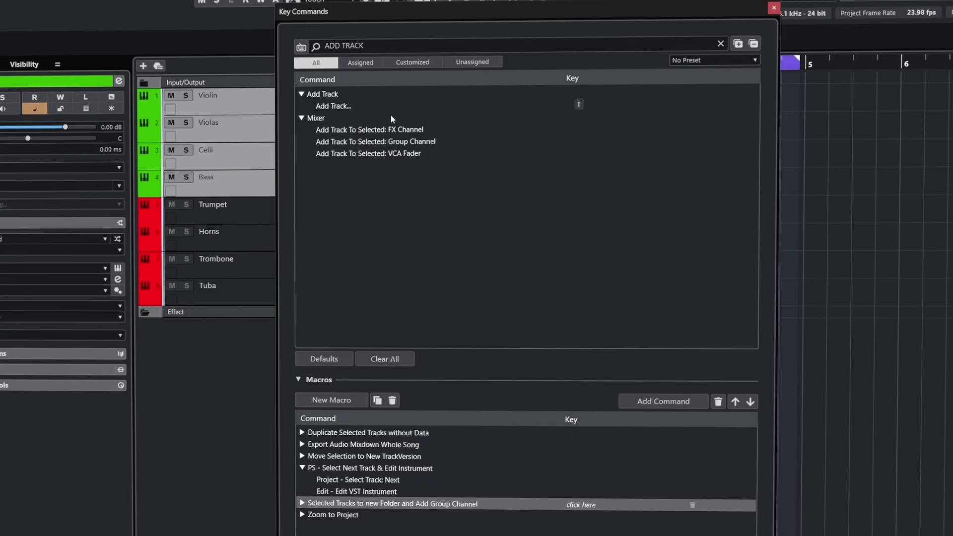
left_click(348, 128)
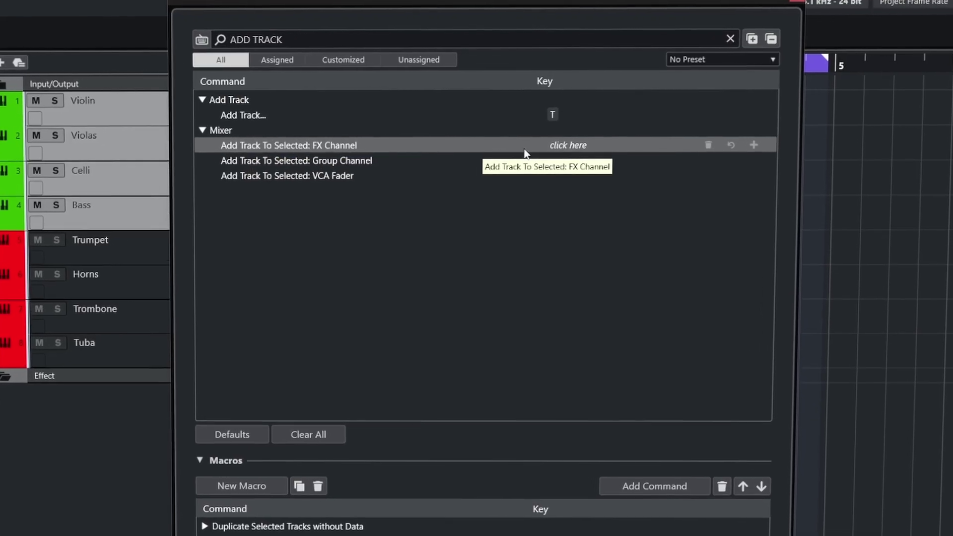
left_click(477, 176)
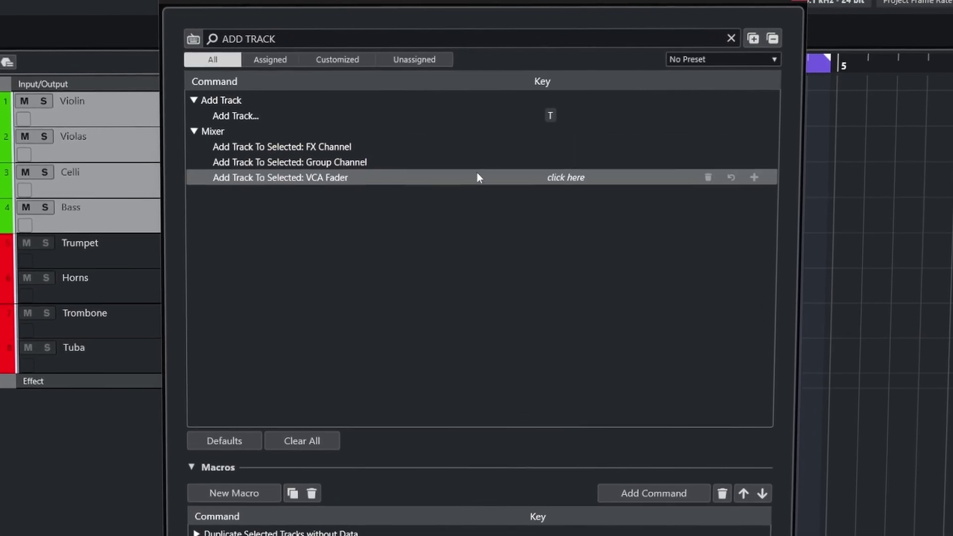
left_click(502, 161)
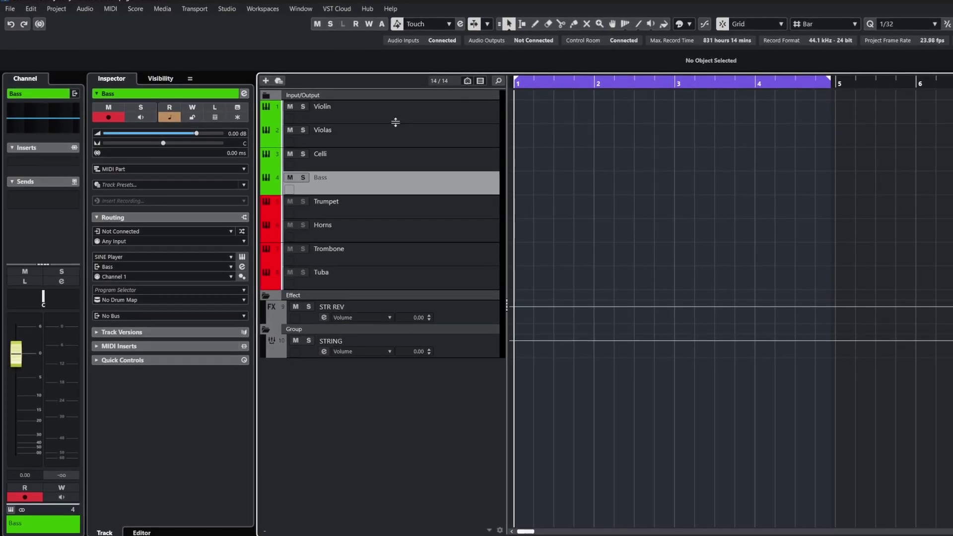
- Route the four string tracks' output to the STRING group instead of Stereo Out
left_click(395, 107, "shift")
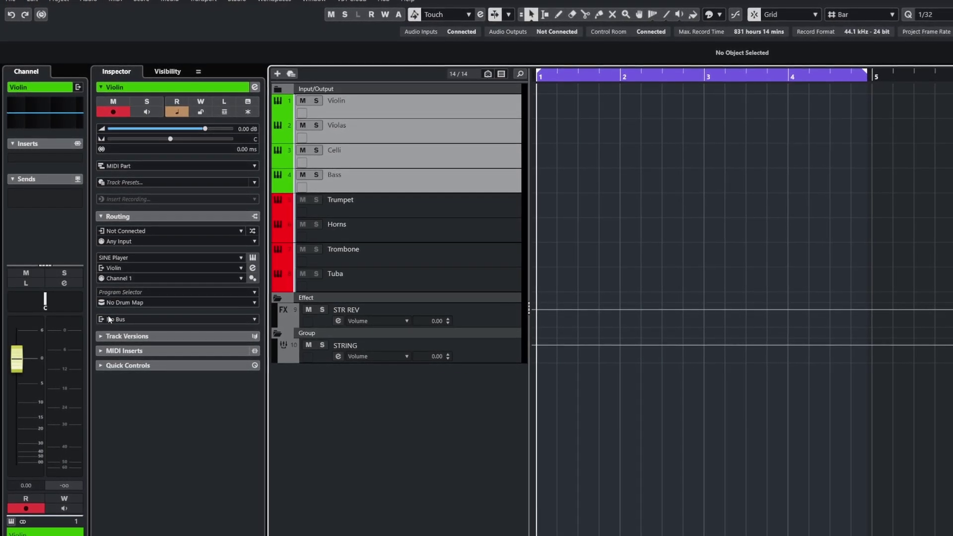
left_click(124, 321)
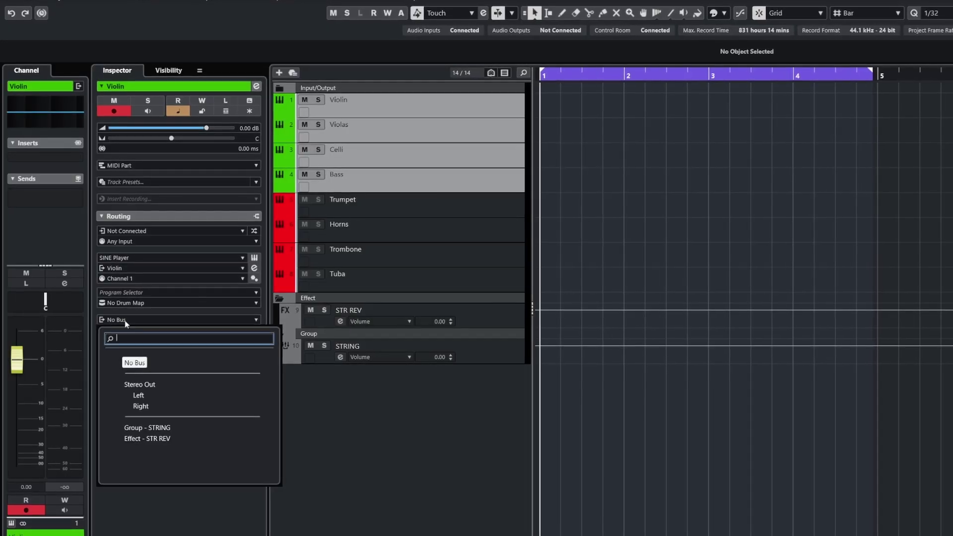
left_click(149, 385)
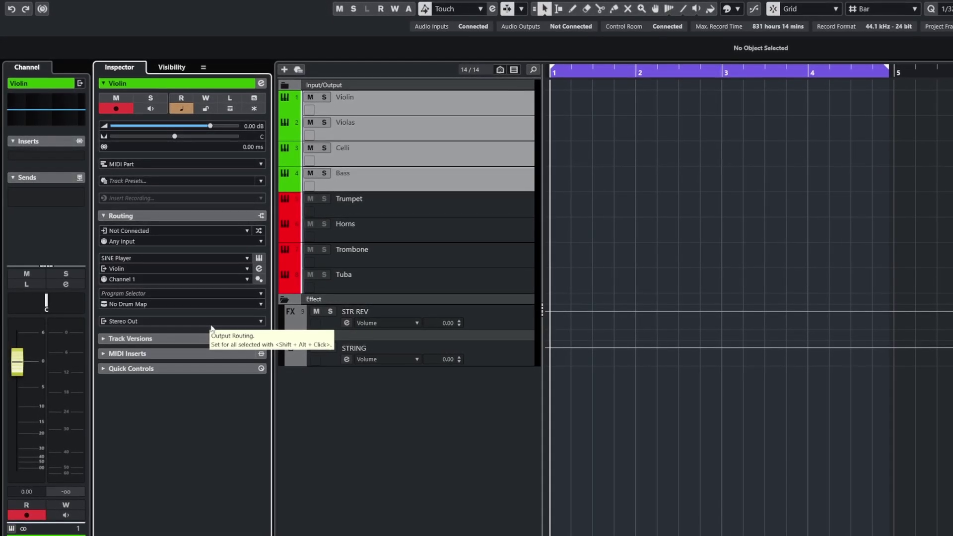
left_click(211, 324)
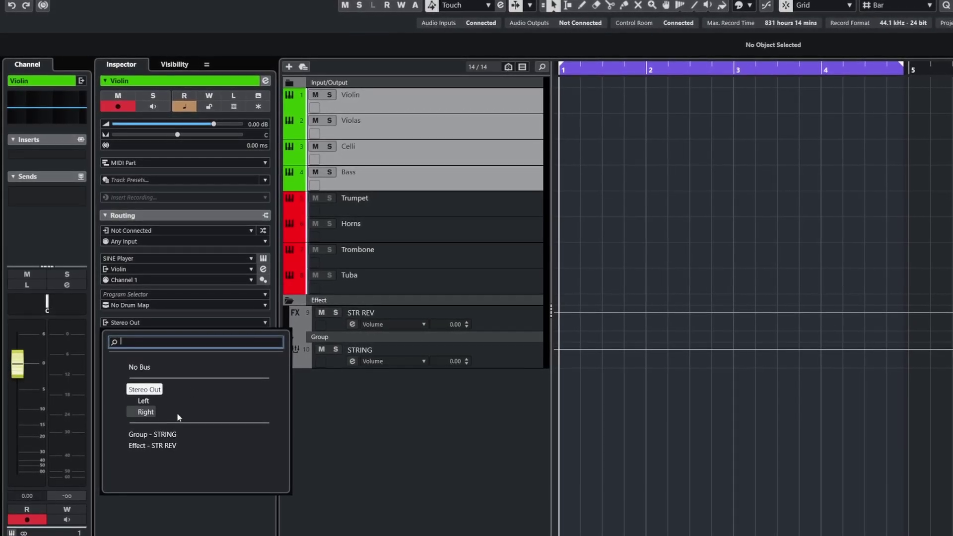
left_click(160, 441)
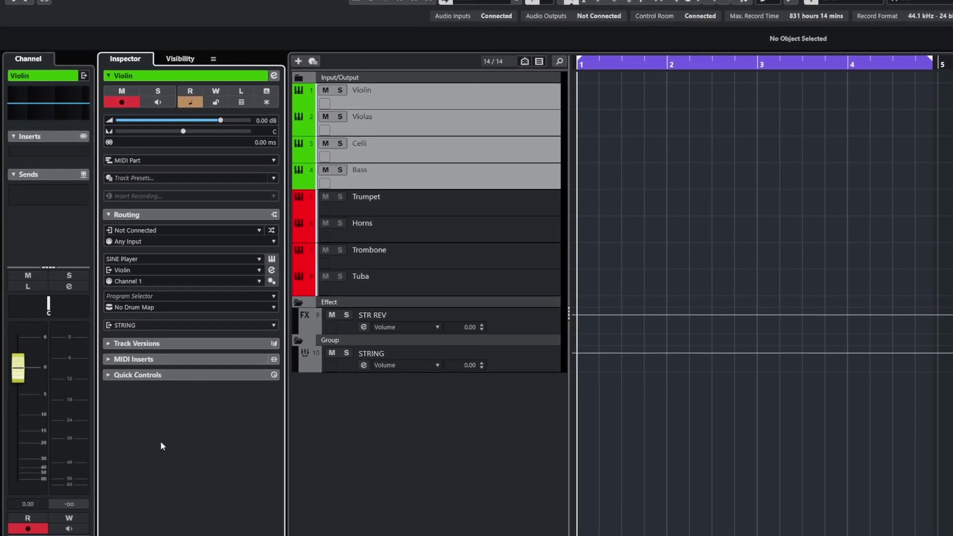
- Reselect Violin and extend the selection over Violin through Bass
left_click(454, 93)
key("Down")
key("Down")
key("Down")
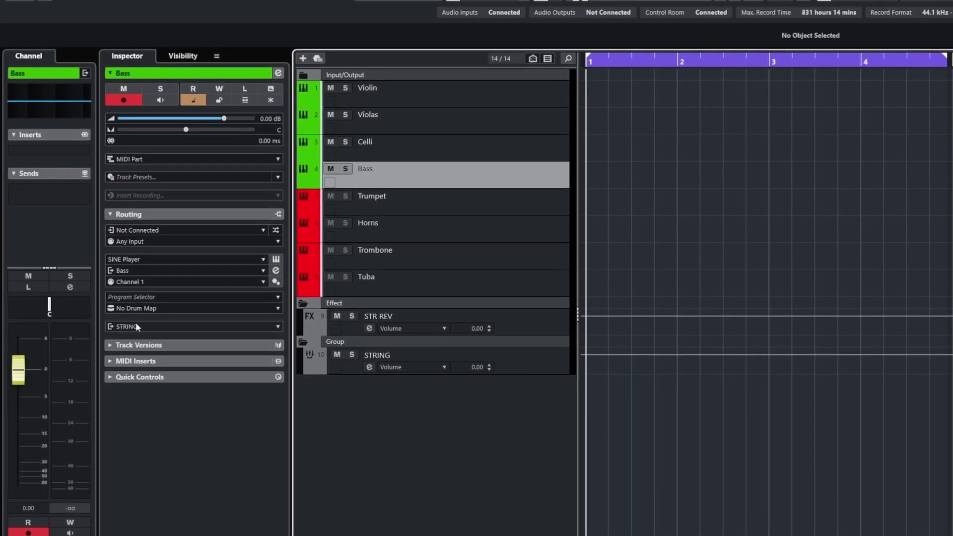
key("Up")
key("Up")
key("Up")
key("shift+Down")
key("shift+Down")
key("shift+Down")
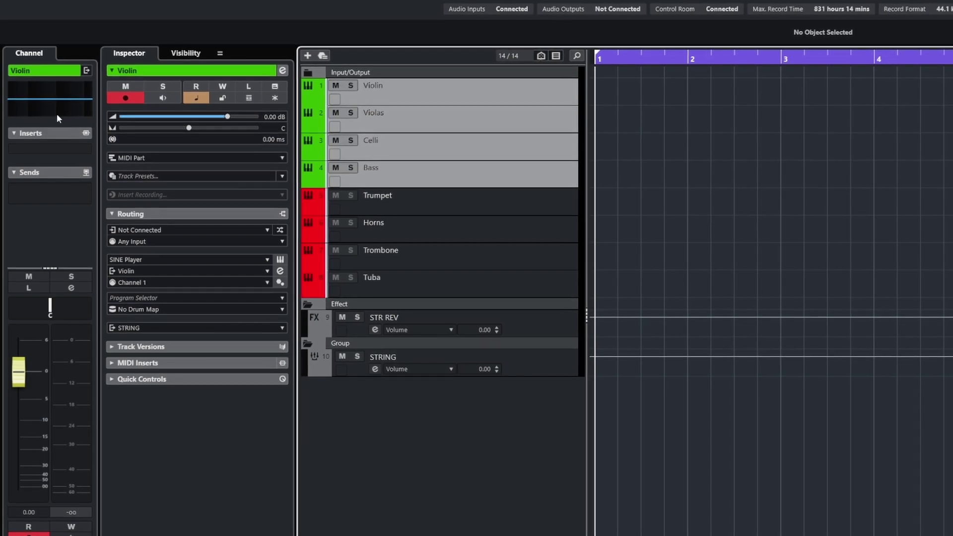
- Add an STR REV send on the string tracks and switch it on
left_click(80, 193)
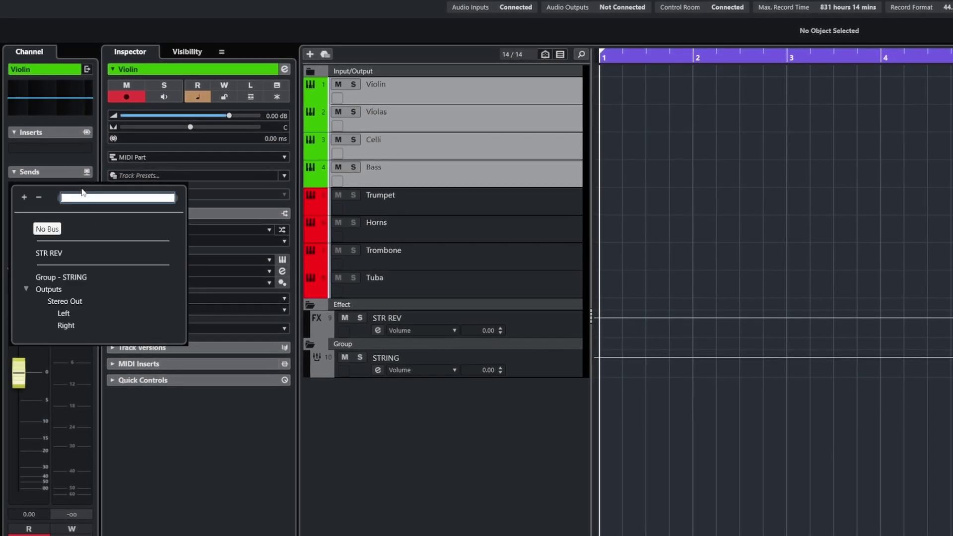
left_click(50, 253)
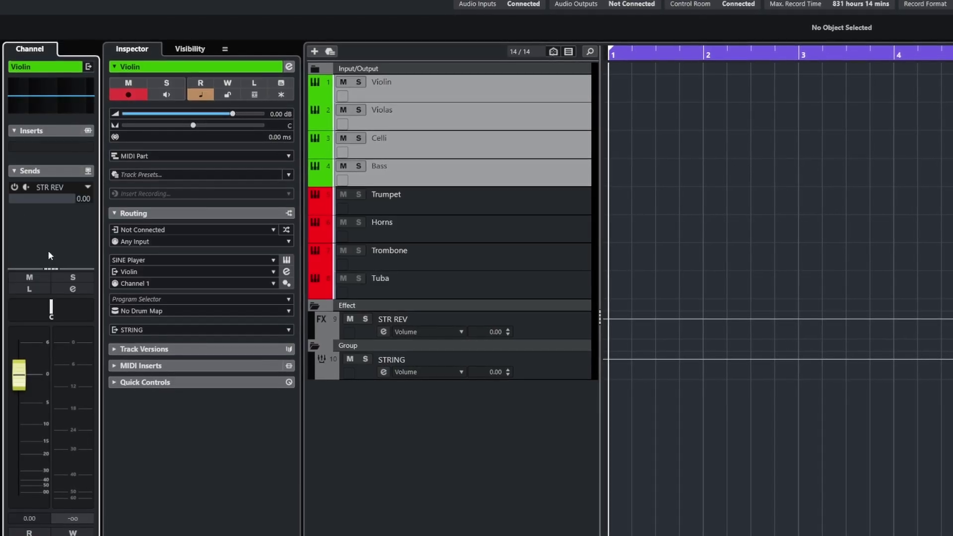
left_click(15, 187)
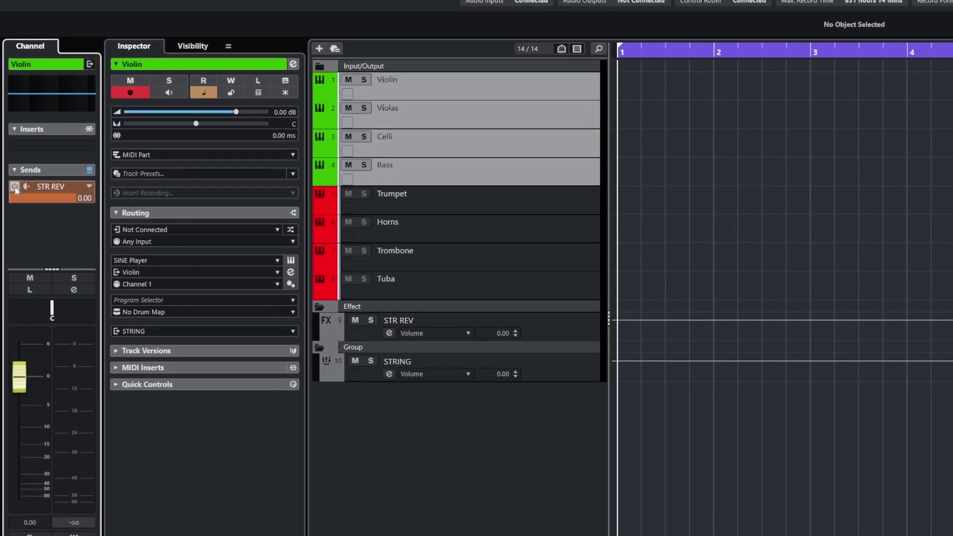
- Reselect Violin through Bass, lower the STR REV send to -7.45, and set volume -4.95 dB, pan R36
left_click(434, 89)
key("Down")
left_click(454, 162)
key("Up")
key("Up")
key("Up")
key("Down")
key("Down")
key("Up")
key("Up")
key("Down")
key("Down")
key("Up")
key("Up")
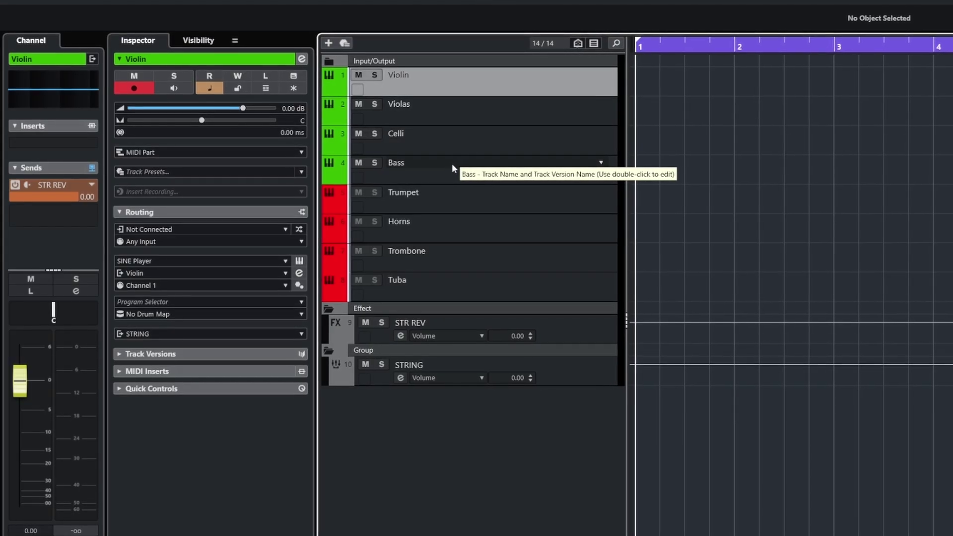
left_click(454, 164, "shift")
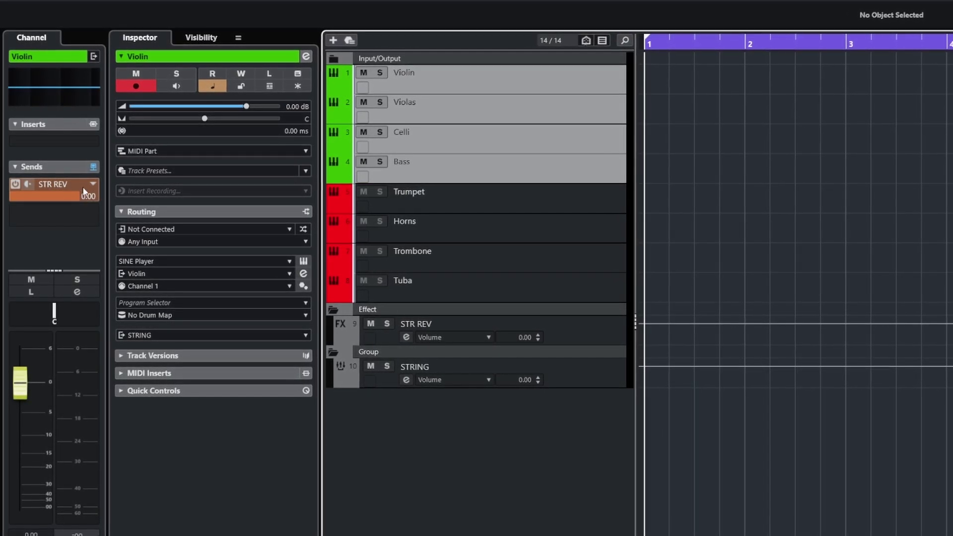
mouse_move(76, 186)
left_mouse_down()
mouse_move(44, 193)
mouse_move(59, 193)
left_mouse_up()
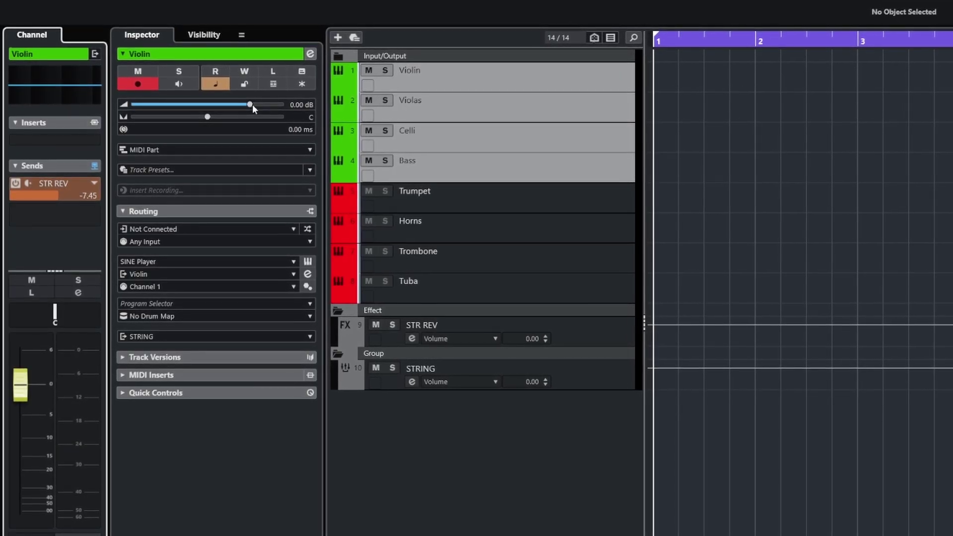
mouse_move(252, 104)
left_mouse_down()
mouse_move(197, 105)
mouse_move(219, 105)
mouse_move(213, 117)
mouse_move(238, 116)
left_mouse_up()
- Step through the string tracks to check their settings, ending on Bass
left_click(485, 83)
key("Down")
key("Down")
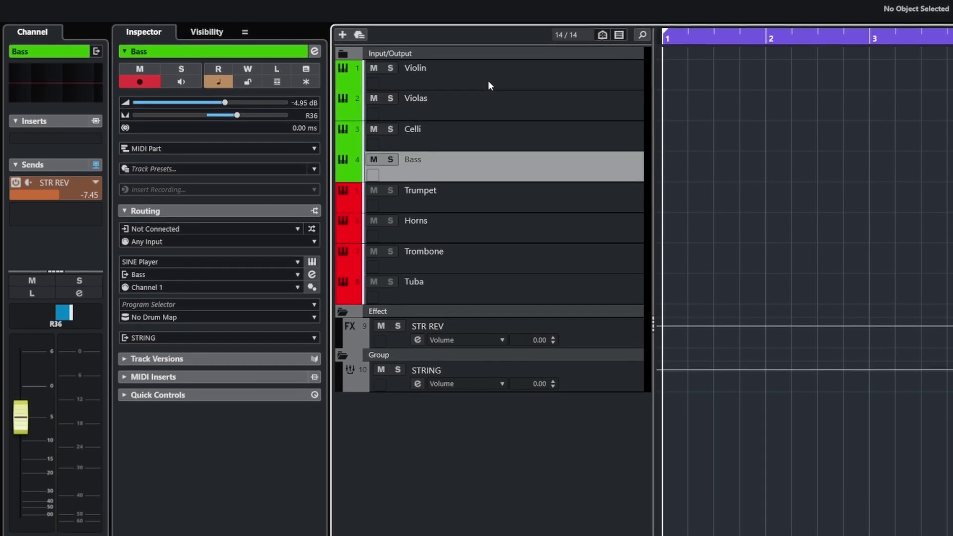
key("Up")
key("Up")
key("Down")
key("Down")
key("Down")
key("Down")
key("Up")
key("Up")
key("Up")
key("Down")
key("Up")
key("Up")
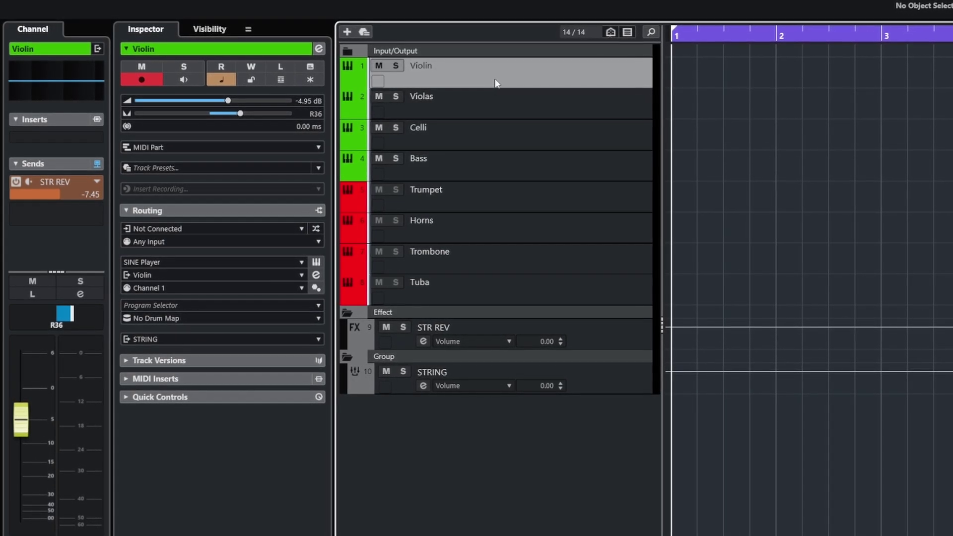
left_click(373, 186)
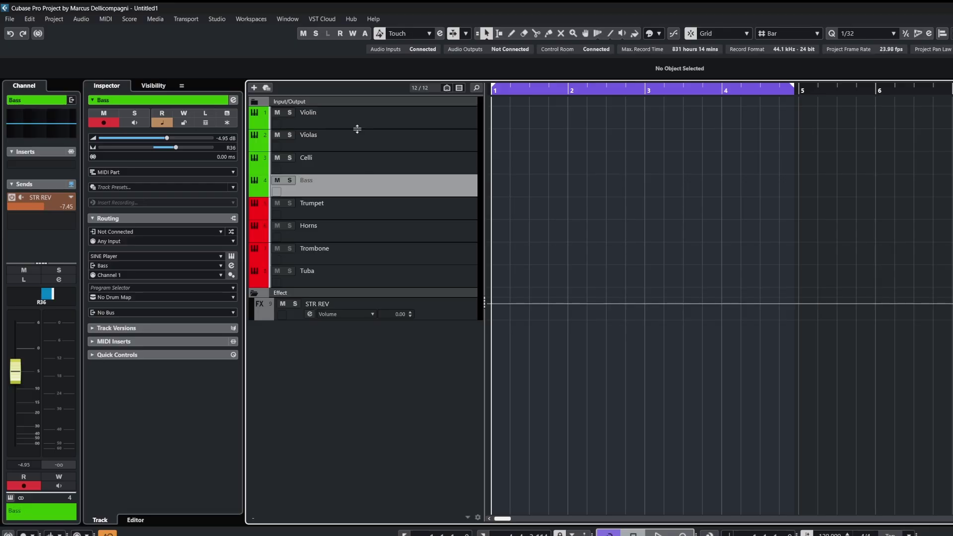
- Select Violin through Bass and open the Inspector instrument list to swap SINE Player for Kontakt 8
left_click(358, 127, "shift")
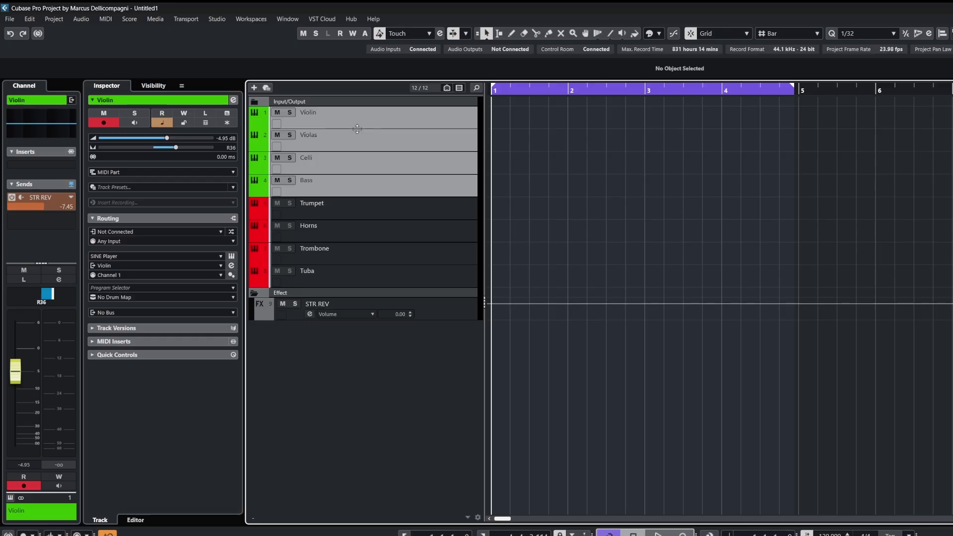
left_click(113, 232)
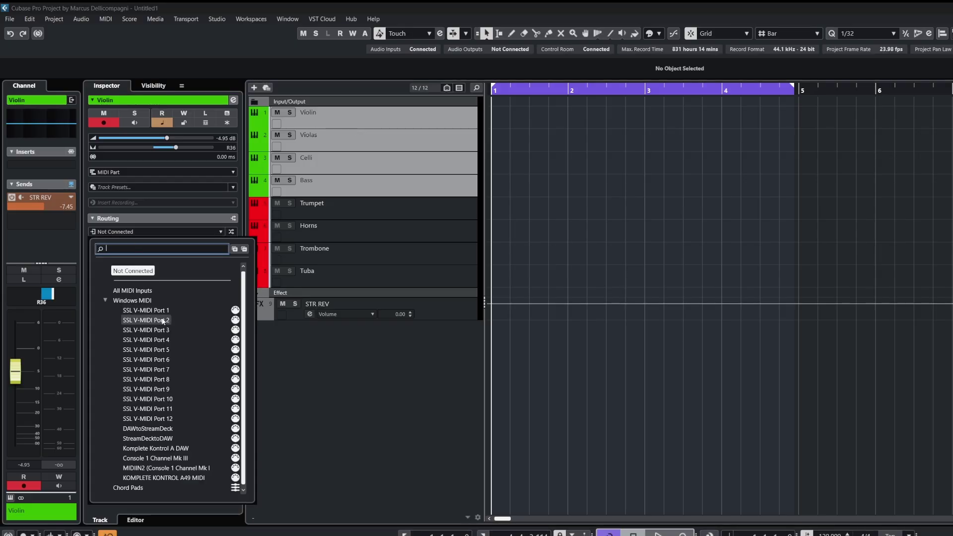
left_click(336, 408)
left_click(136, 257)
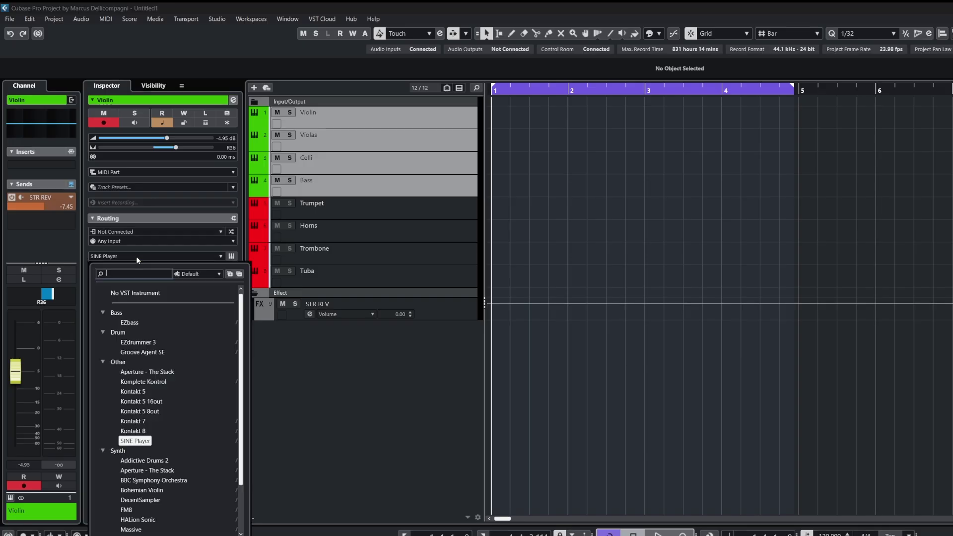
key("Escape")
left_click(156, 257)
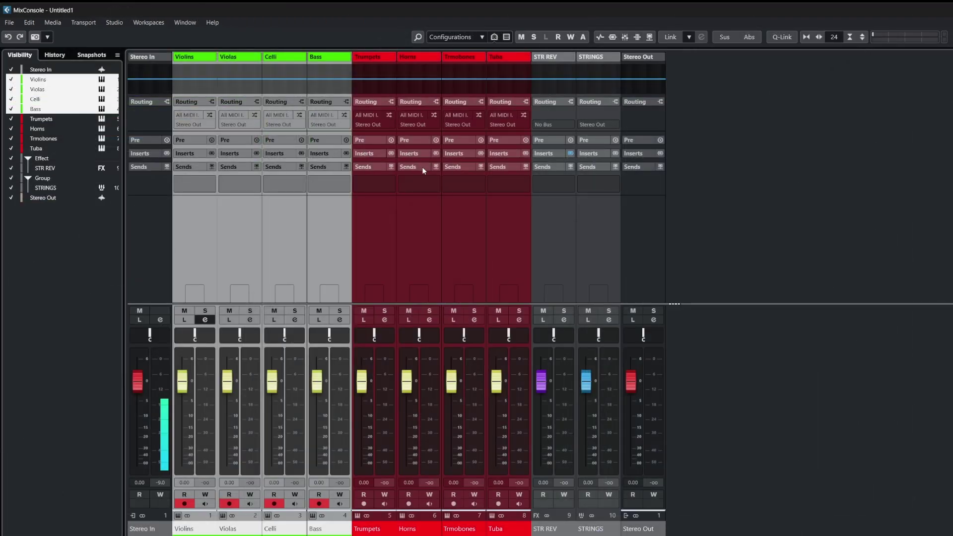
- Select the four string channels with Q-Link on and set their output to Group - STRINGS
left_click(336, 527)
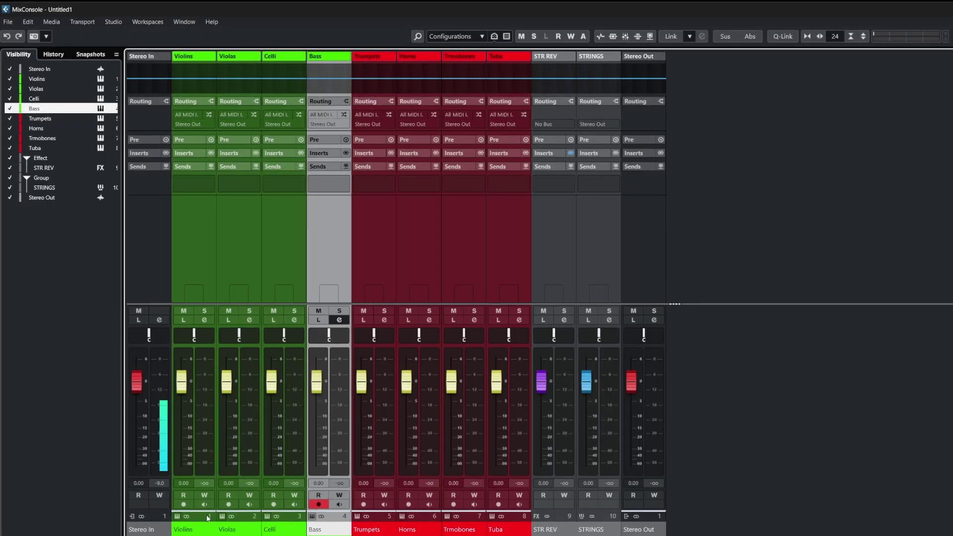
left_click(188, 529, "shift")
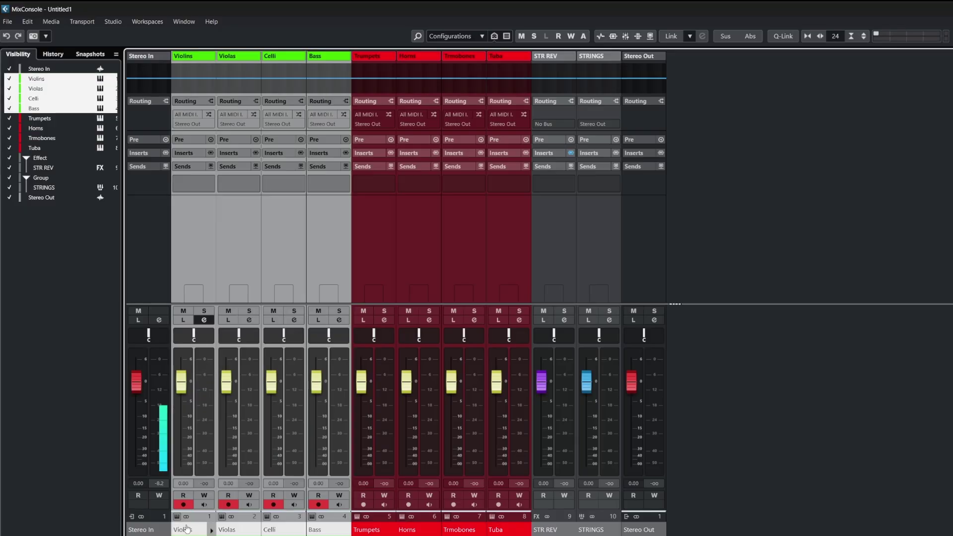
left_click(780, 36)
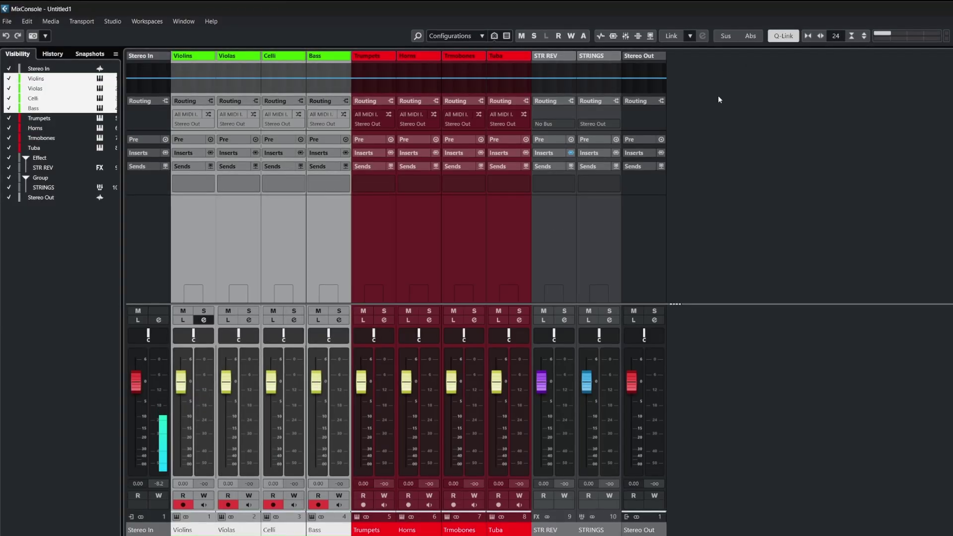
left_click(300, 124)
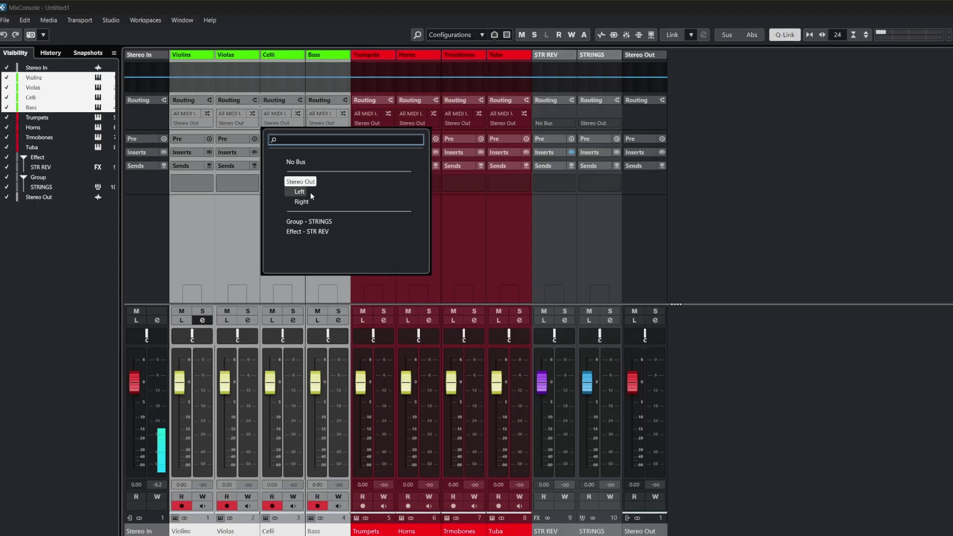
left_click(316, 222)
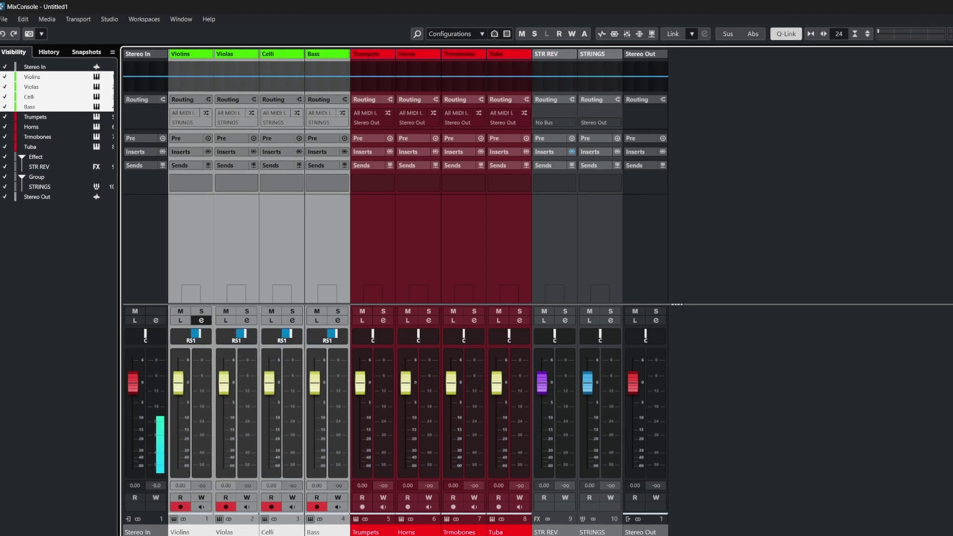
- Send the string channels to STR REV and raise the send level
left_click(286, 180)
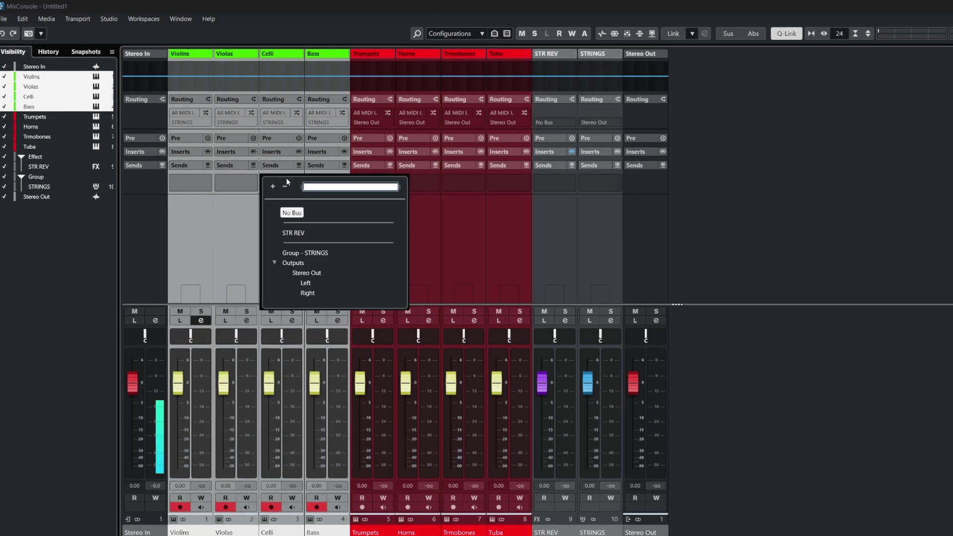
left_click(290, 235)
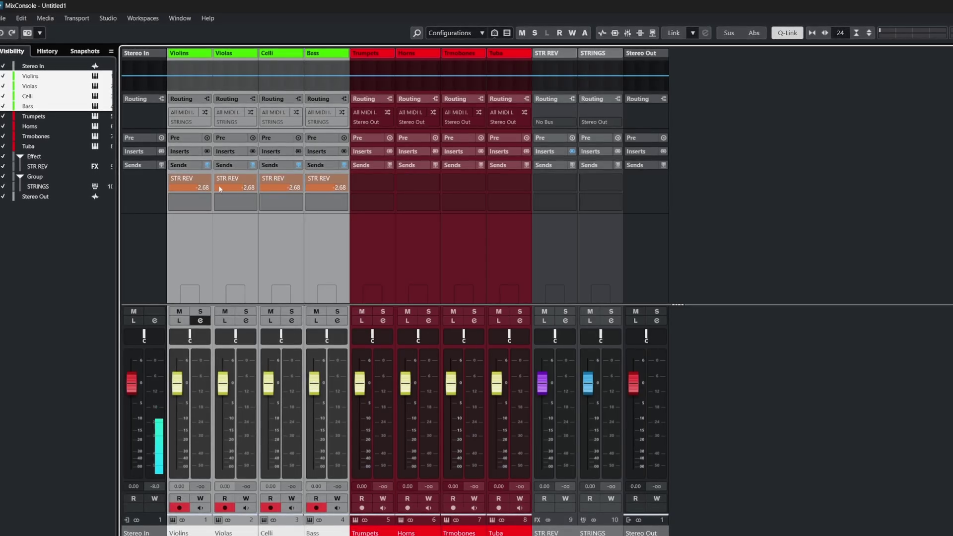
left_click_drag(219, 189, 227, 188)
left_click(237, 179)
key("Escape")
- Insert FabFilter Pro-Q 4 on the string channels, then remove it and show the sends again
left_click(207, 151)
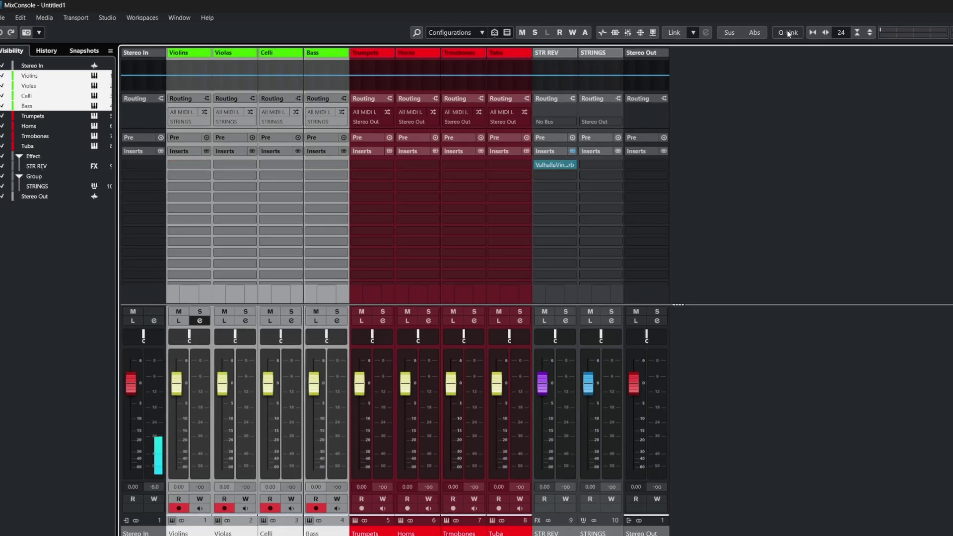
left_click(293, 165)
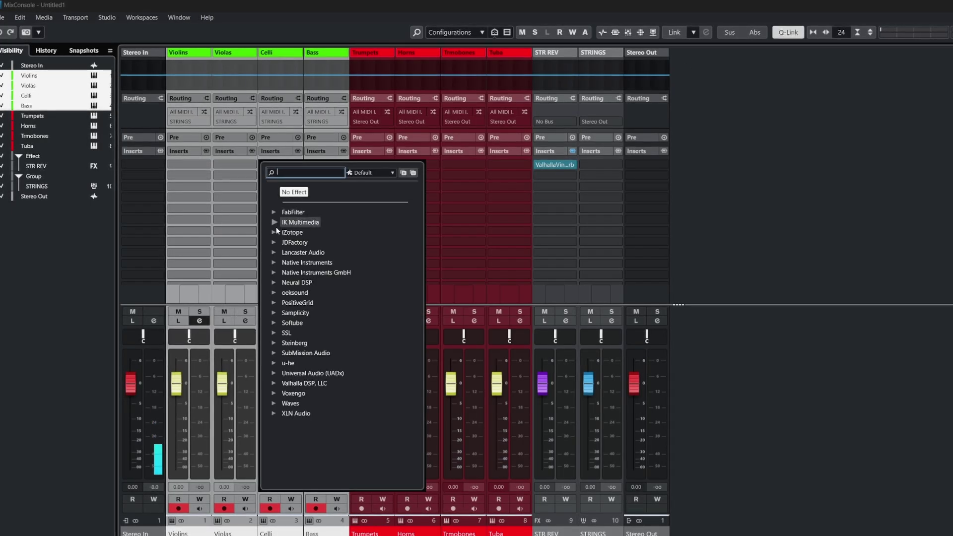
left_click(275, 216)
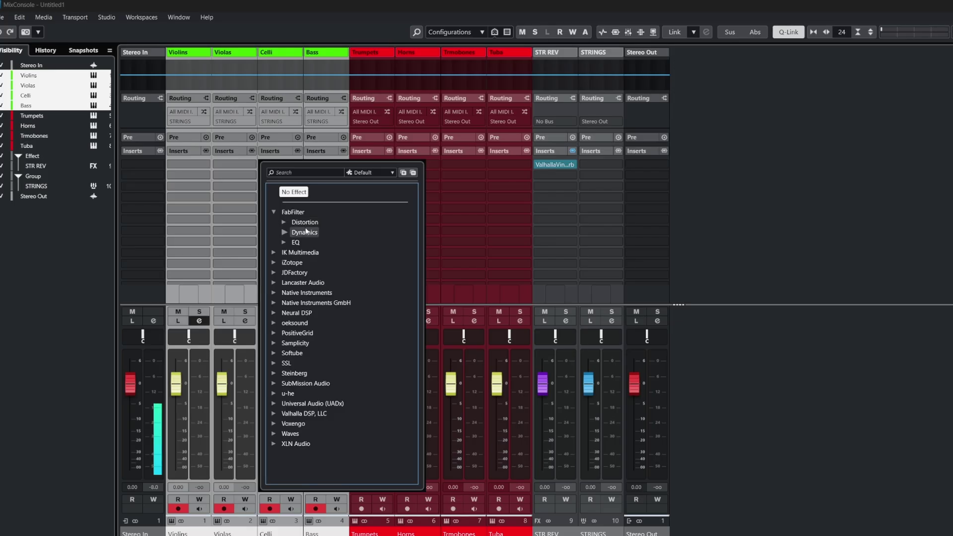
left_click(296, 242)
left_click(317, 251)
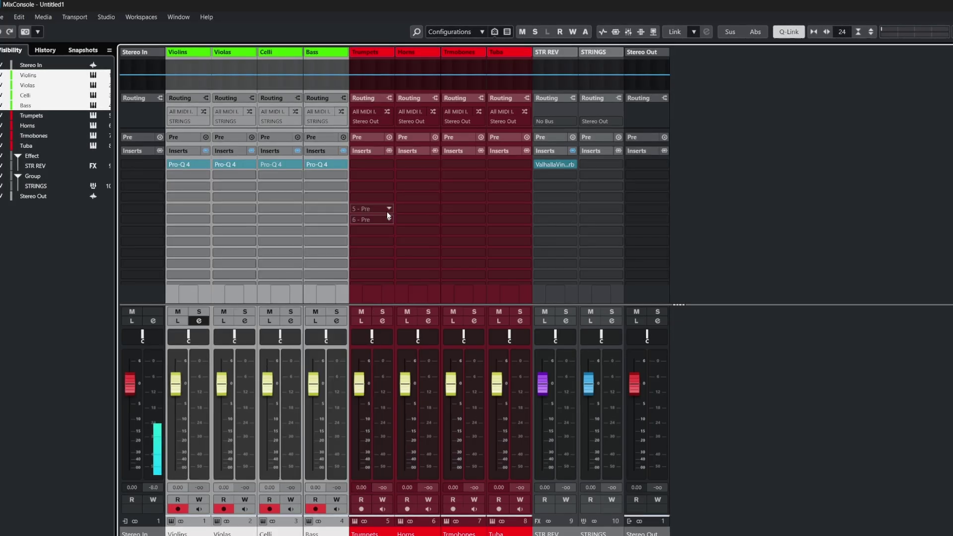
left_click(343, 164)
left_click(323, 171)
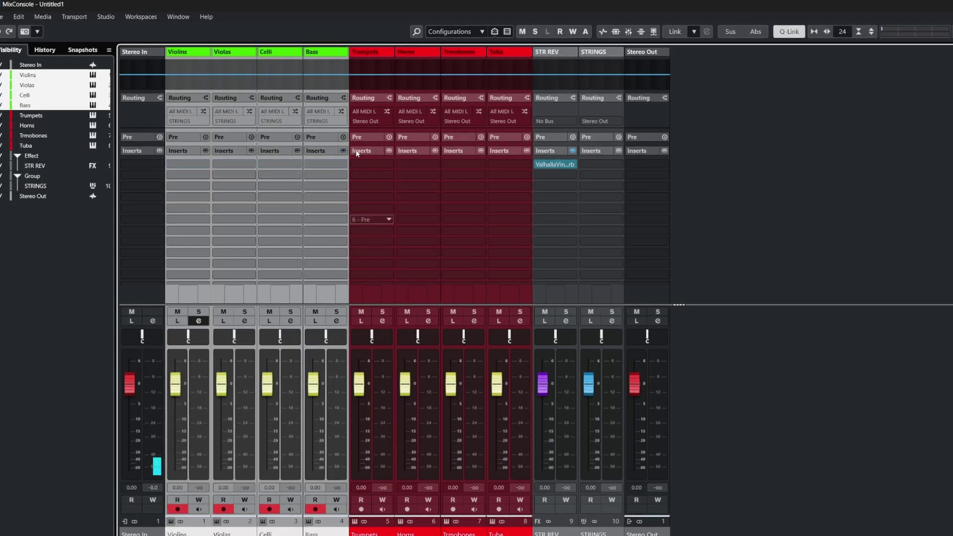
left_click(342, 150)
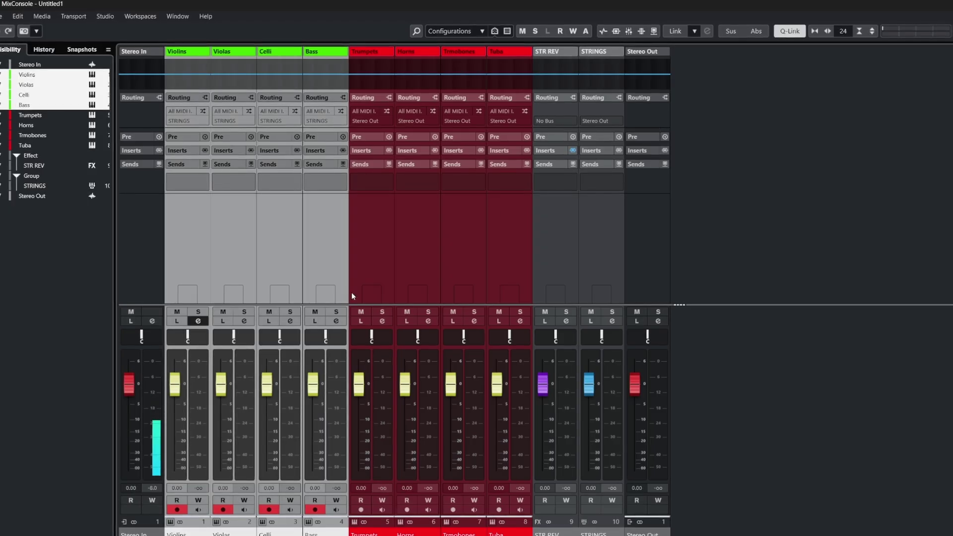
- Set the Violins channel's first send to STR REV and activate it
left_click(199, 321)
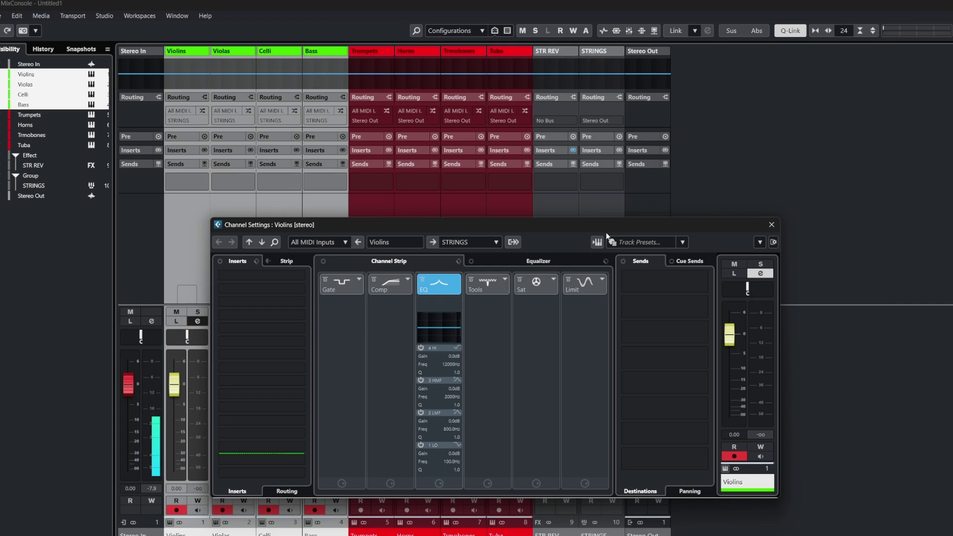
left_click(667, 277)
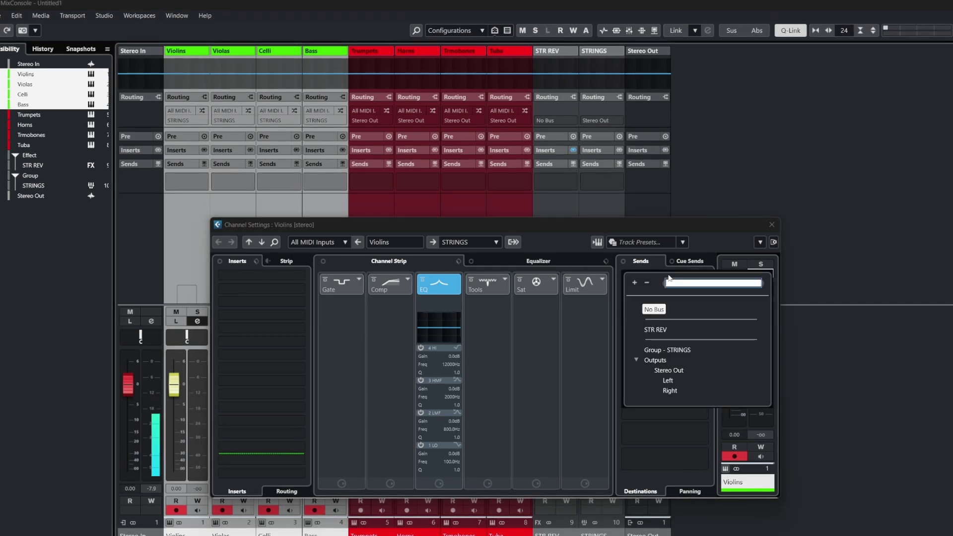
left_click(656, 330)
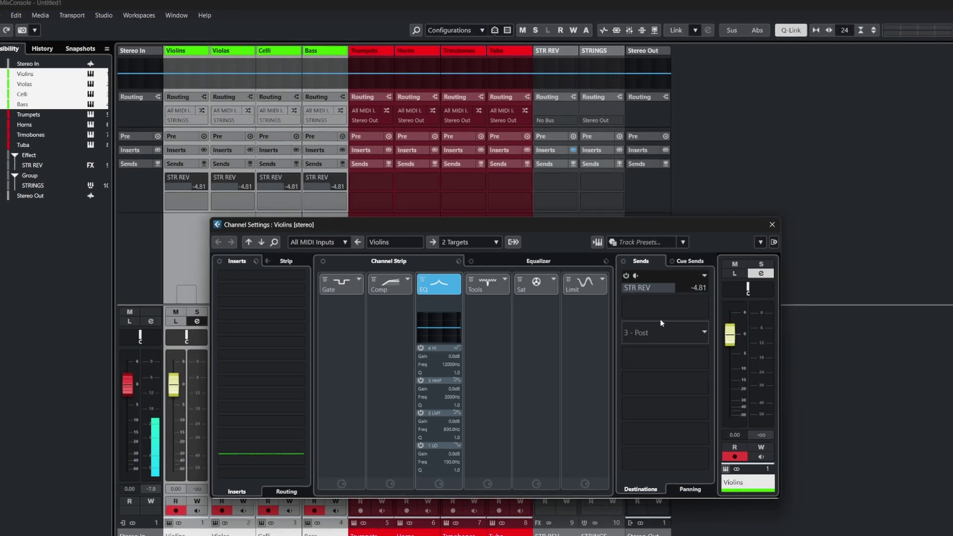
left_click(628, 276)
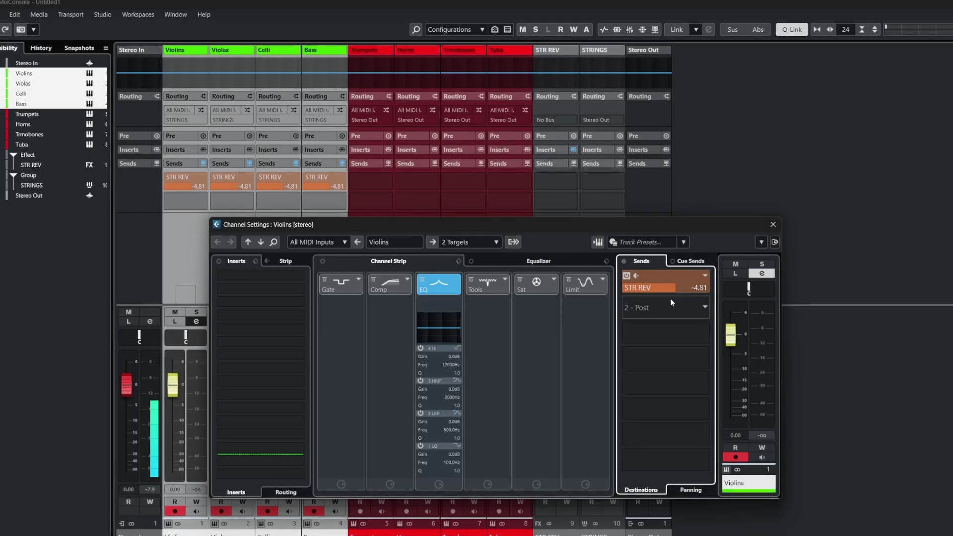
- Try adding a ValhallaVintageVerb effect track on send 2, then close the channel settings
left_click(670, 307)
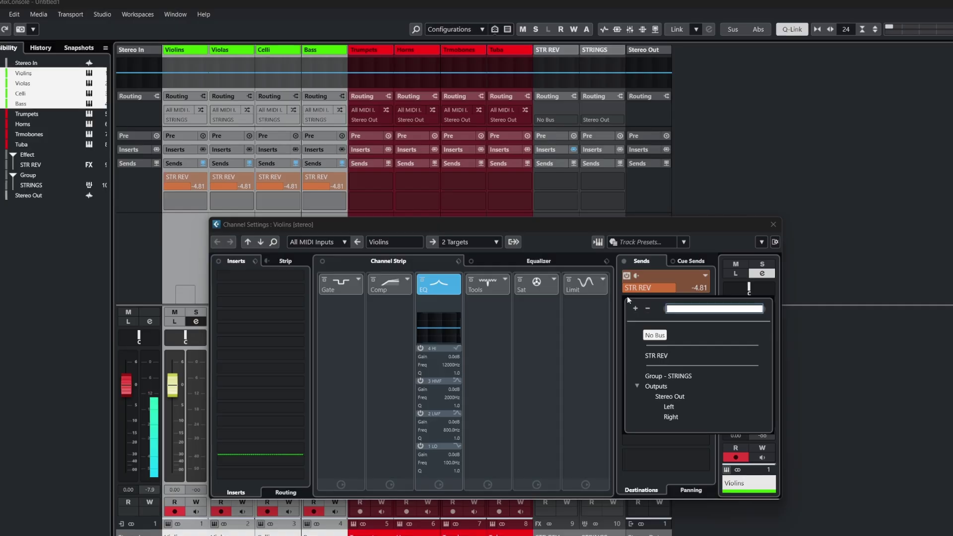
left_click(607, 312)
right_click(660, 303)
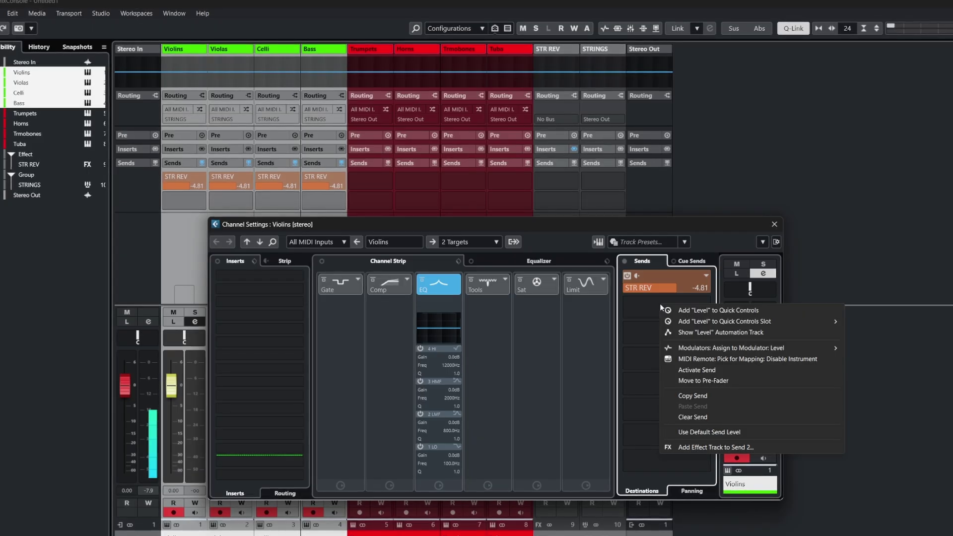
left_click(701, 451)
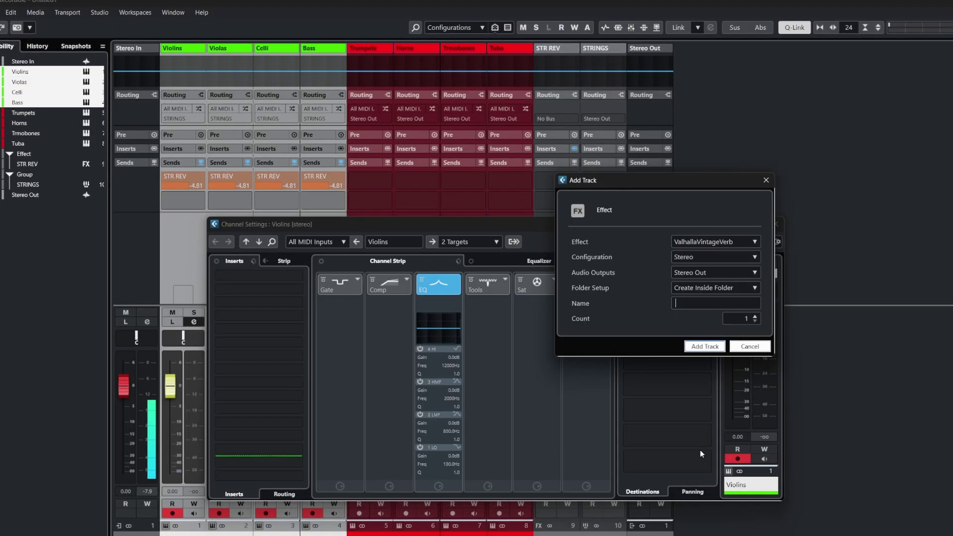
left_click(708, 347)
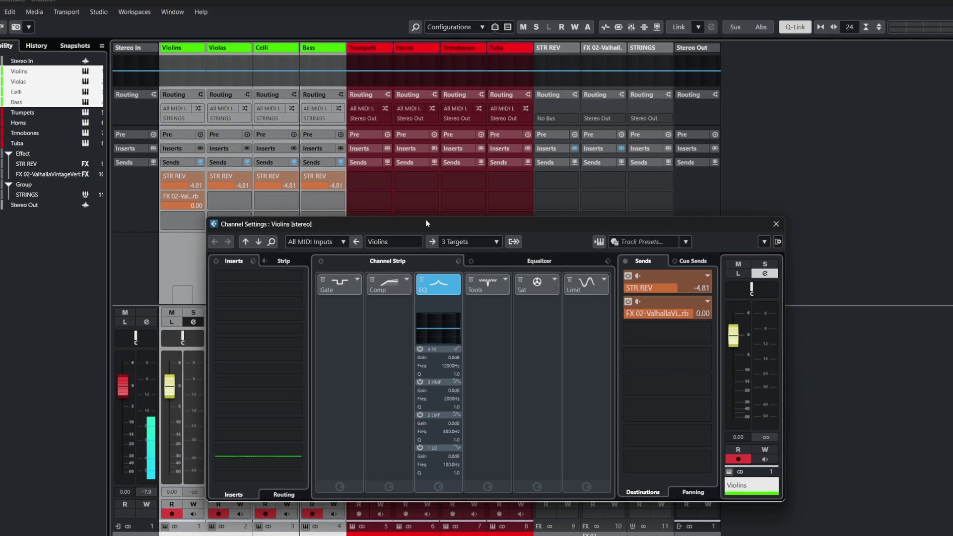
left_click(788, 28)
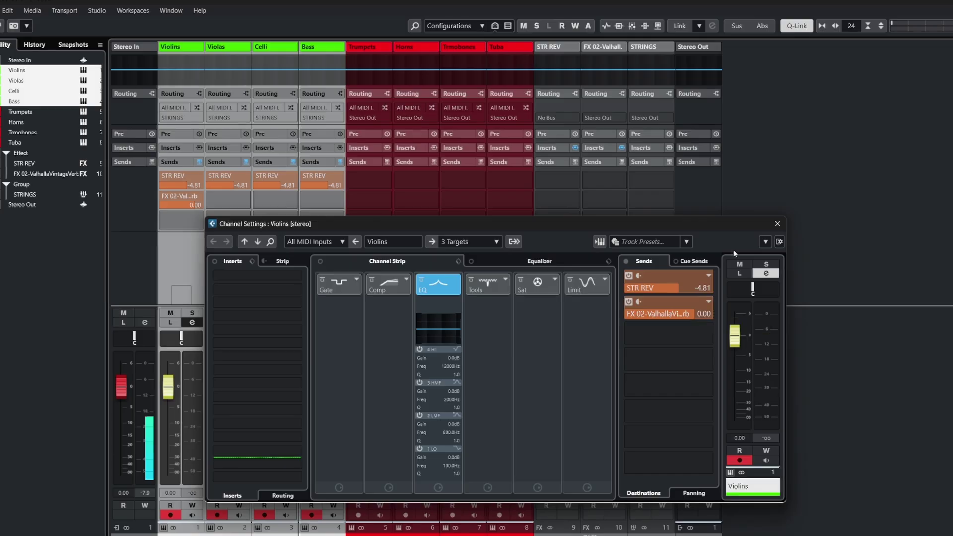
left_click(777, 225)
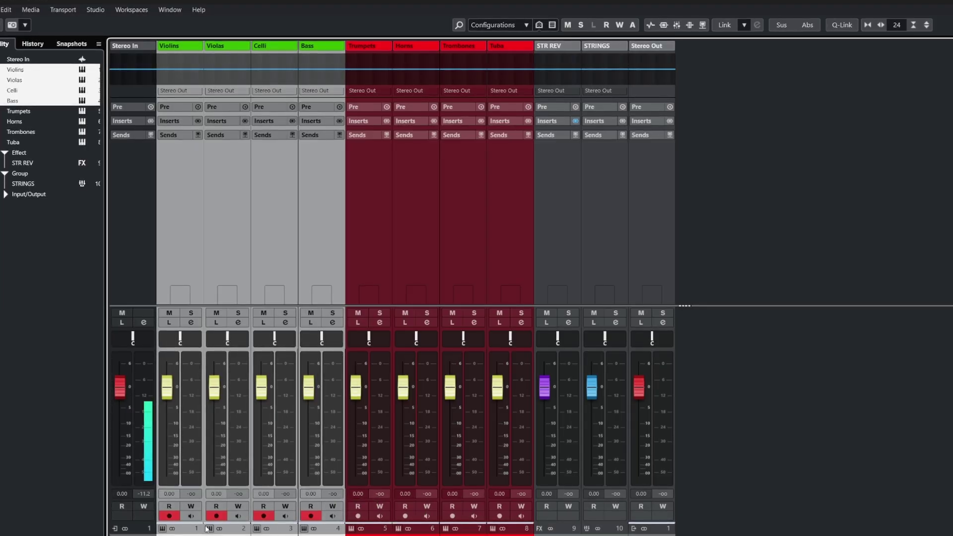
- Link Violins, Violas, Celli and Bass into the 'Strings' group, leaving Use VCA off
right_click(312, 526)
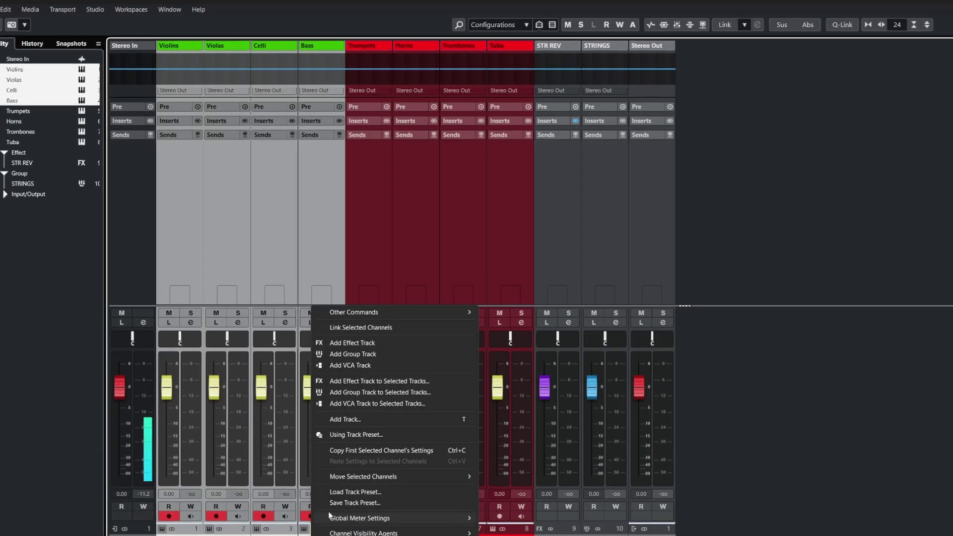
left_click(367, 329)
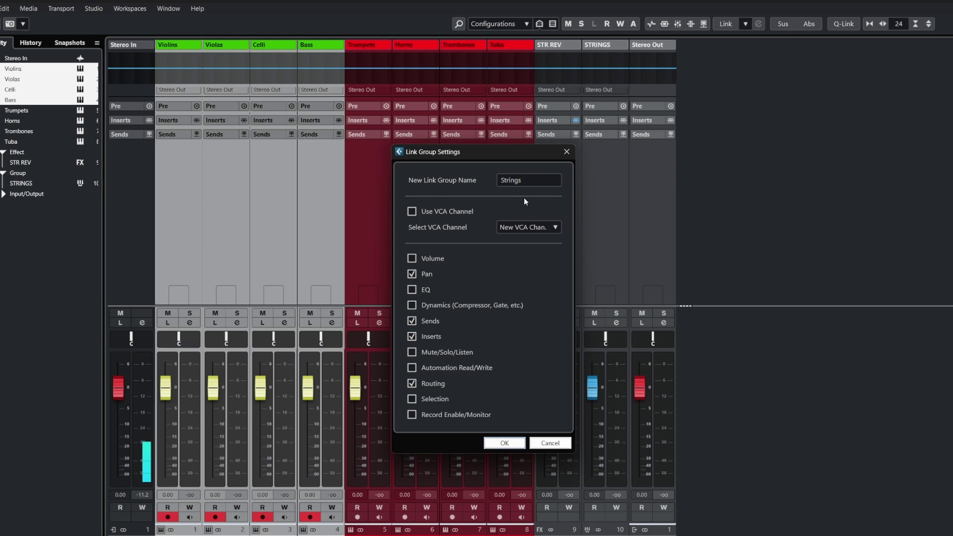
left_click(411, 212)
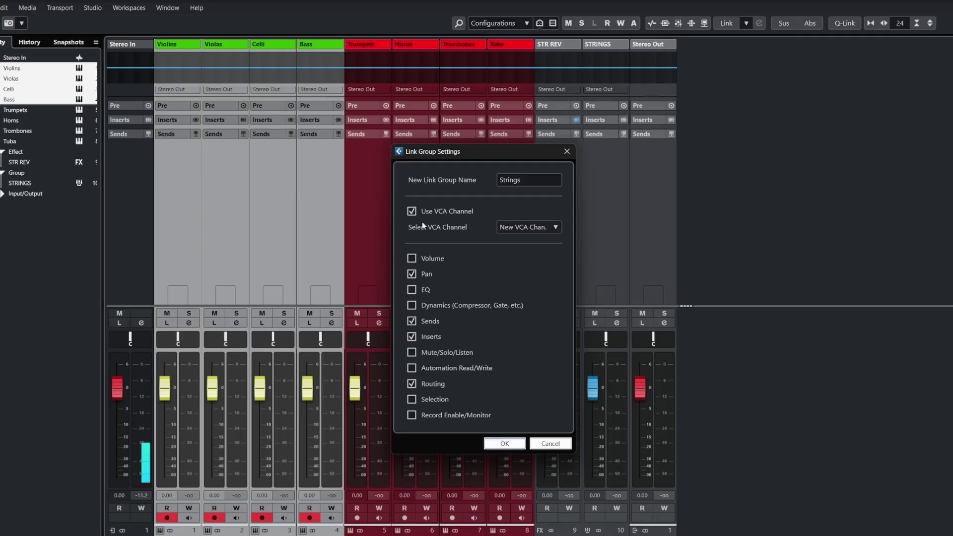
left_click(422, 213)
- Confirm the Strings group, then enable Use VCA Channel to create a VCA Strings fader
left_click(504, 443)
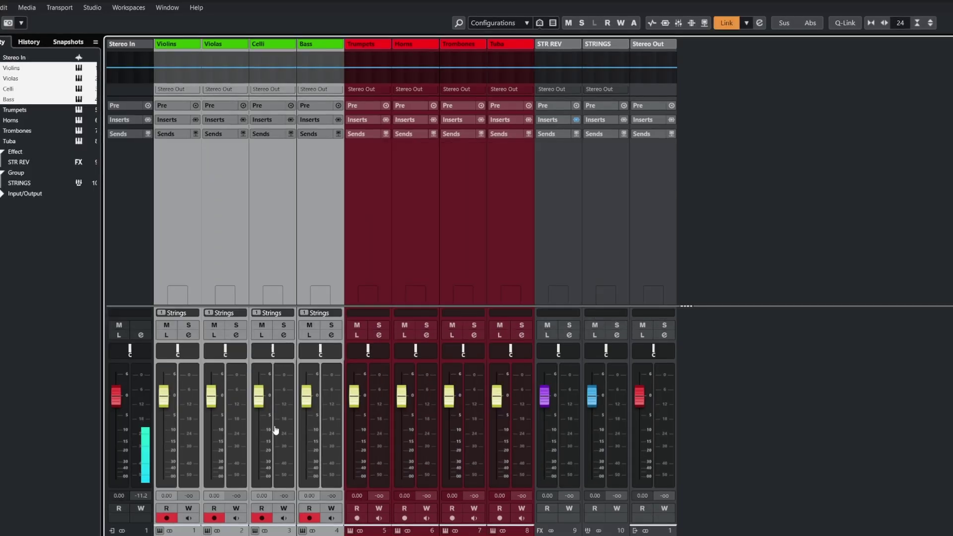
mouse_move(306, 396)
left_mouse_down()
mouse_move(308, 439)
mouse_move(308, 396)
left_mouse_up()
left_click(335, 313)
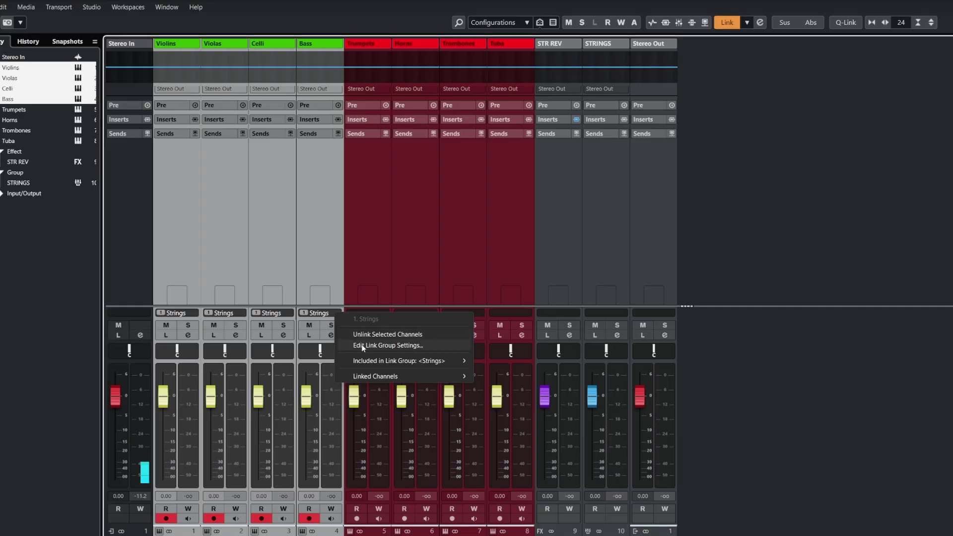
left_click(363, 345)
left_click(412, 212)
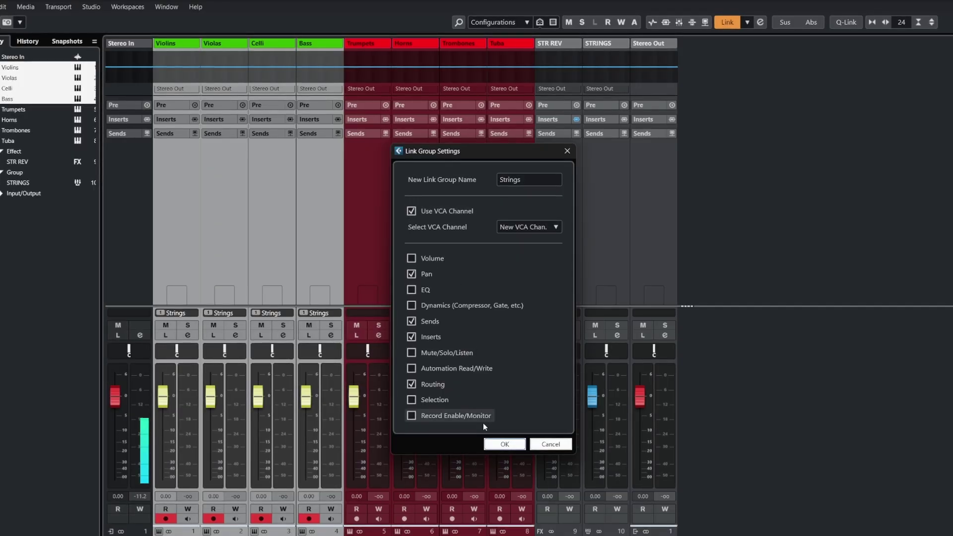
left_click(505, 444)
- Lower the Bass, Celli and Violas faders, then trim all strings with the VCA fader
left_click_drag(306, 397, 306, 430)
left_click_drag(258, 405, 257, 447)
left_click_drag(210, 397, 211, 421)
mouse_move(353, 397)
left_mouse_down()
mouse_move(355, 448)
mouse_move(353, 396)
left_mouse_up()
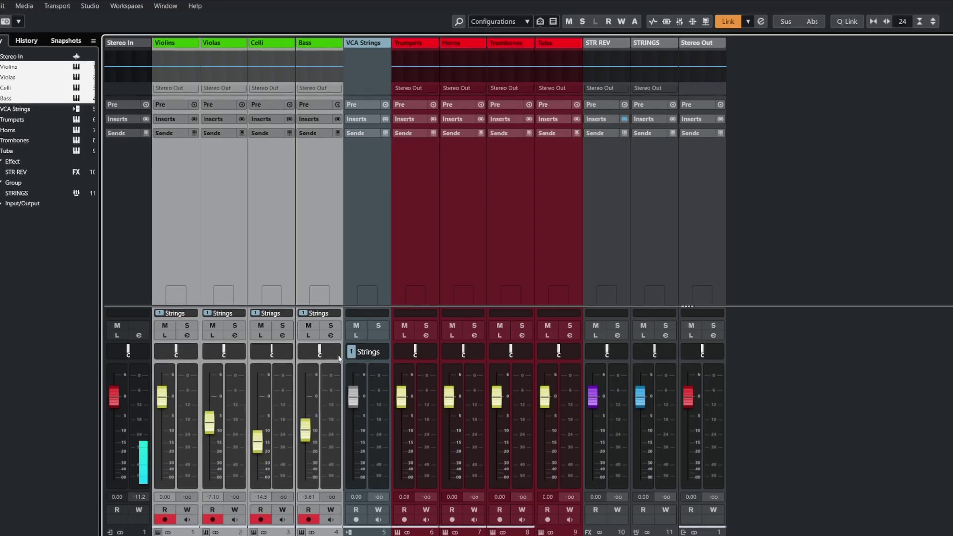
- Set the Strings link group to share only Pan, EQ, Inserts and Routing
right_click(344, 318)
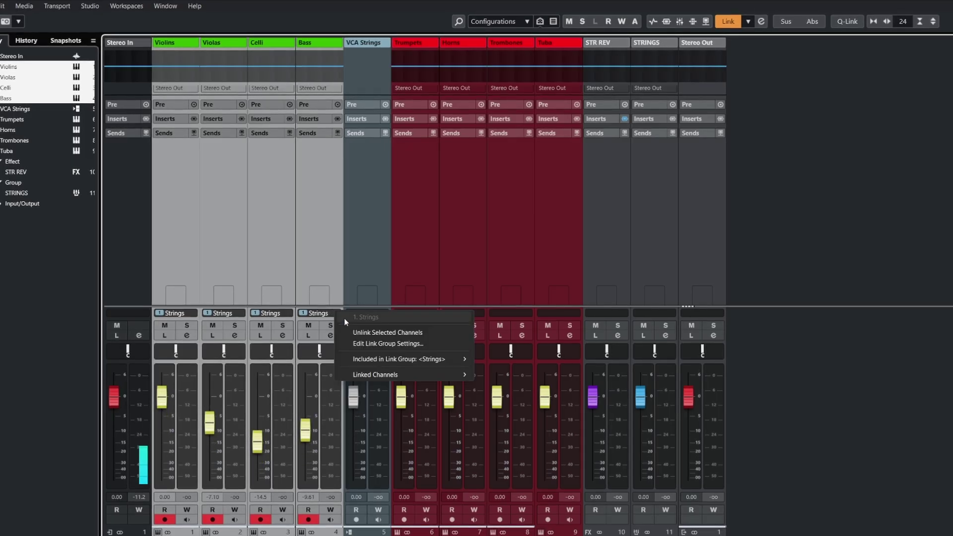
left_click(368, 343)
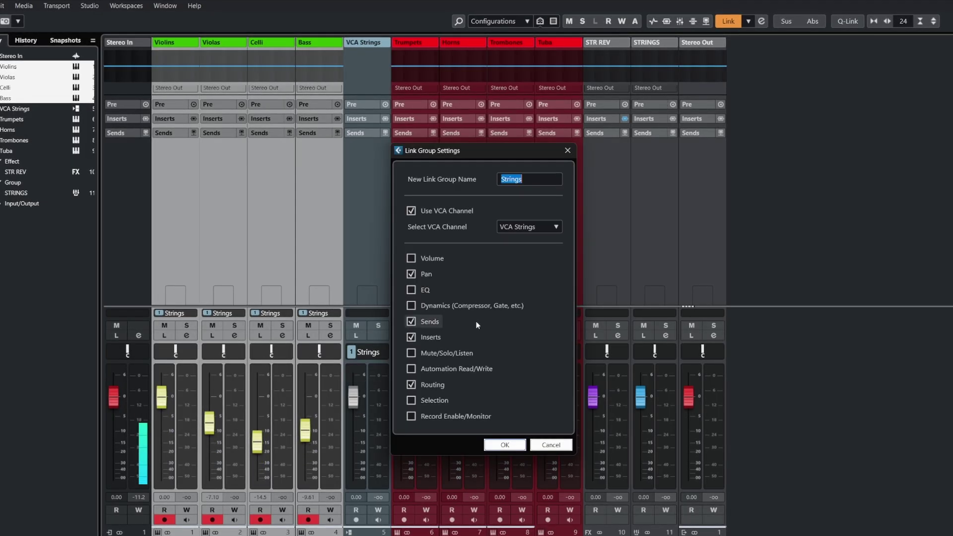
left_click(413, 275)
left_click(411, 321)
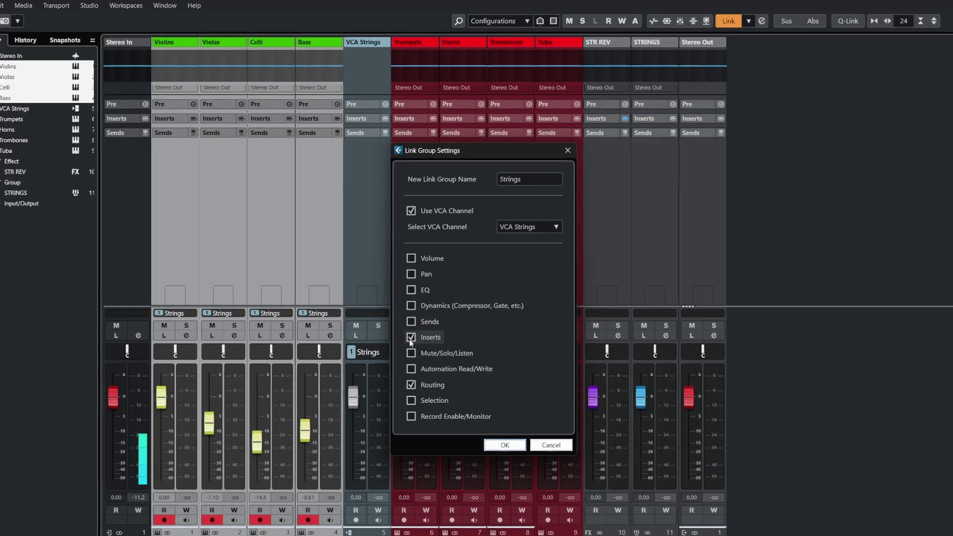
left_click(411, 384)
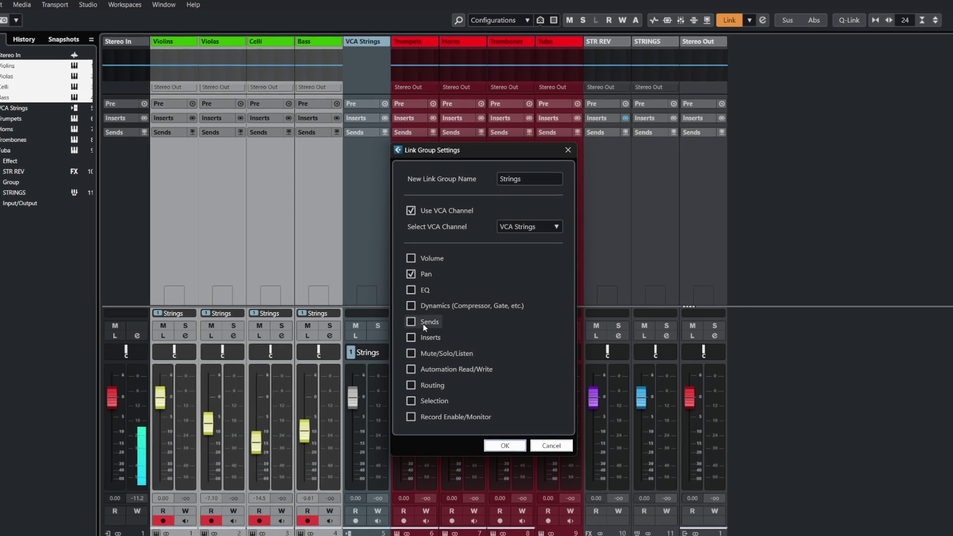
left_click(411, 290)
left_click(411, 337)
left_click(412, 385)
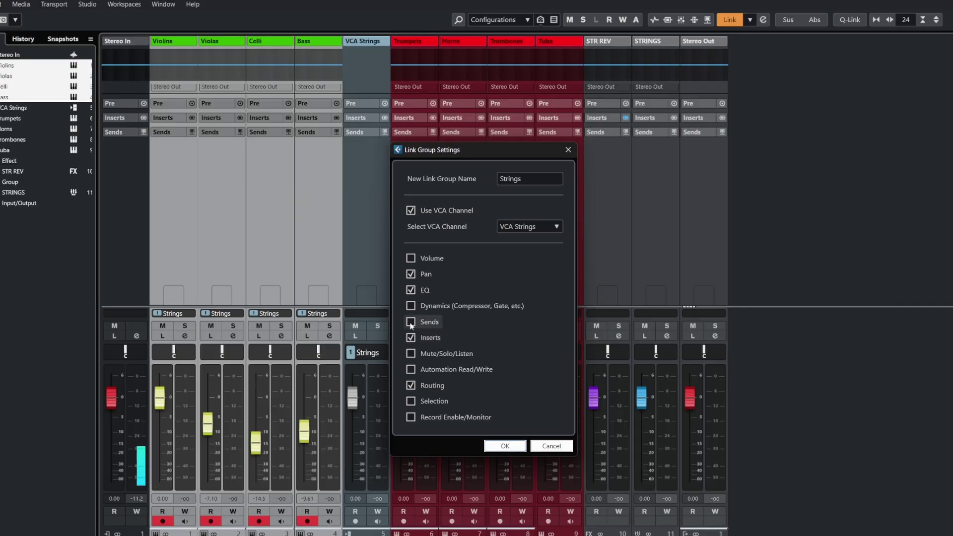
left_click(504, 446)
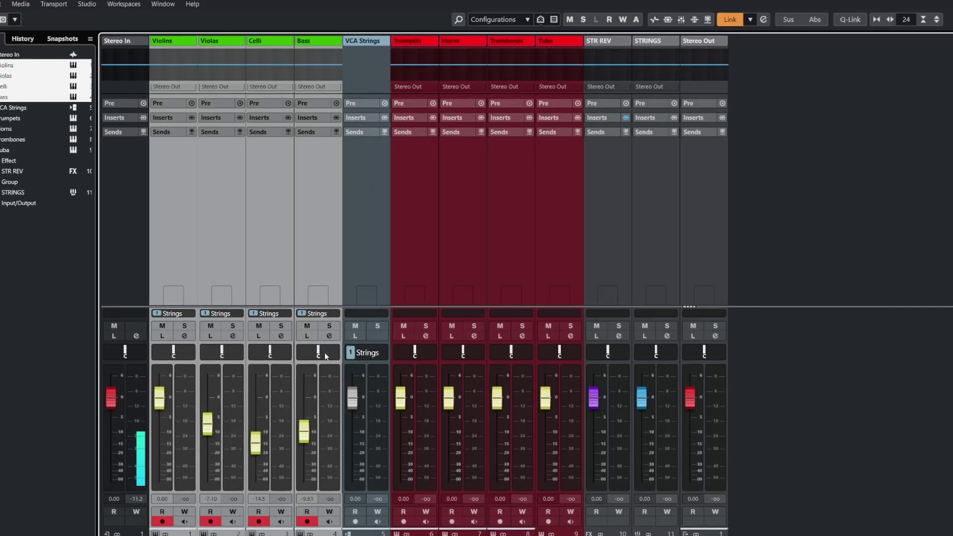
- Pan the four strings right together and cut a low-mid band on the Bass channel EQ
mouse_move(318, 352)
left_mouse_down()
mouse_move(342, 352)
mouse_move(323, 351)
left_mouse_up()
left_click(329, 336)
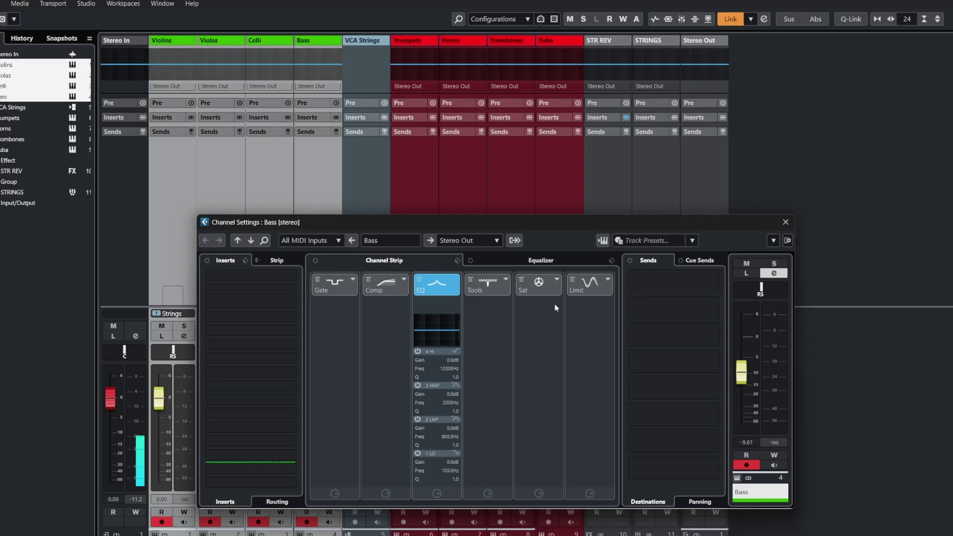
left_click(469, 259)
left_click_drag(471, 350, 450, 360)
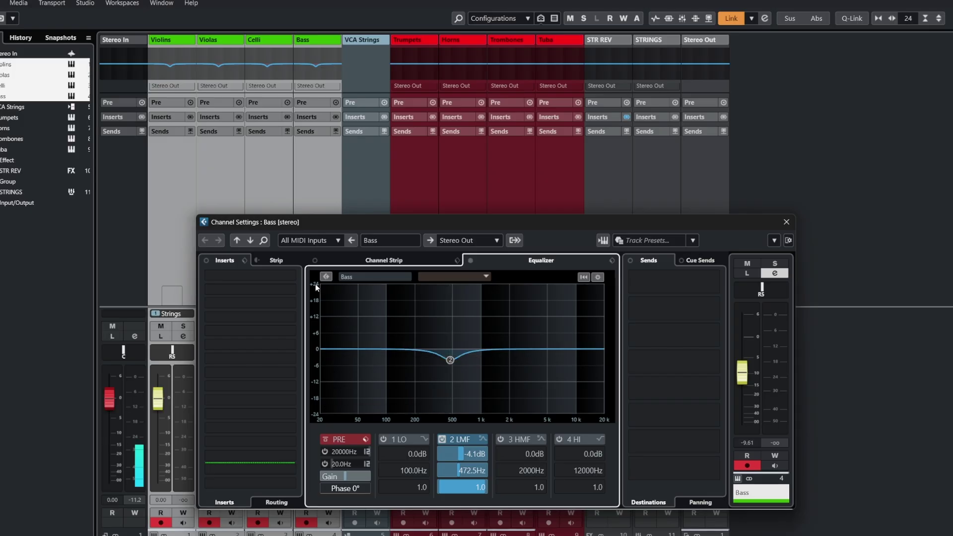
- Load FabFilter Pro-Q 4 into a Bass insert slot
left_click(276, 276)
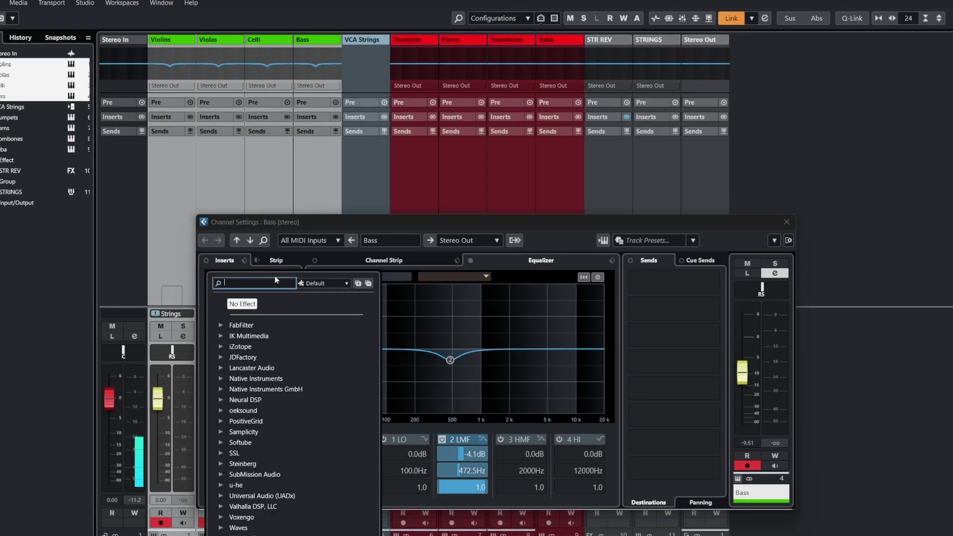
left_click(221, 325)
left_click(231, 357)
left_click(259, 368)
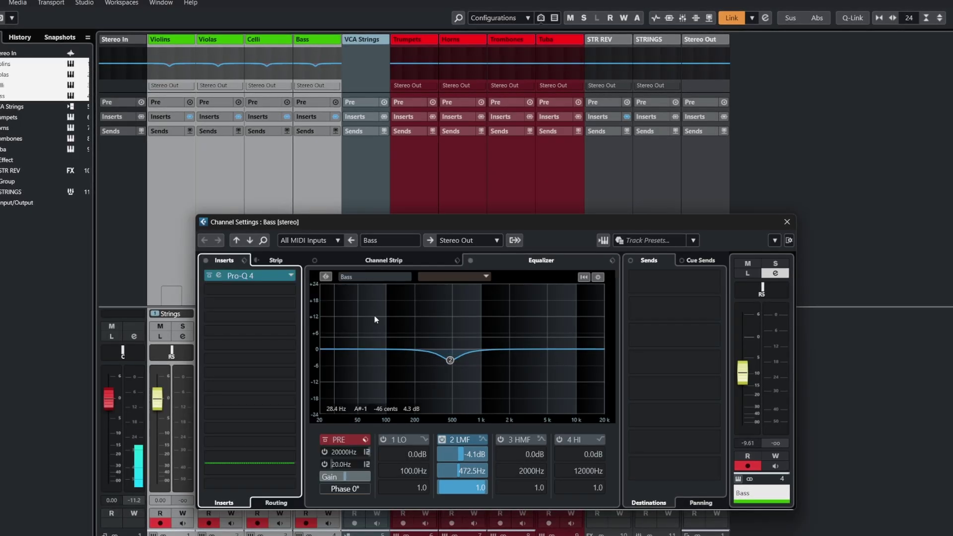
- In Pro-Q 4, boost +5.71 dB near 381 Hz, cut ~6 dB near 1731 Hz, boost 4.85 dB near 5770 Hz
left_click(219, 276)
left_click_drag(598, 247, 662, 193)
left_click_drag(774, 247, 783, 298)
left_click_drag(867, 257, 860, 212)
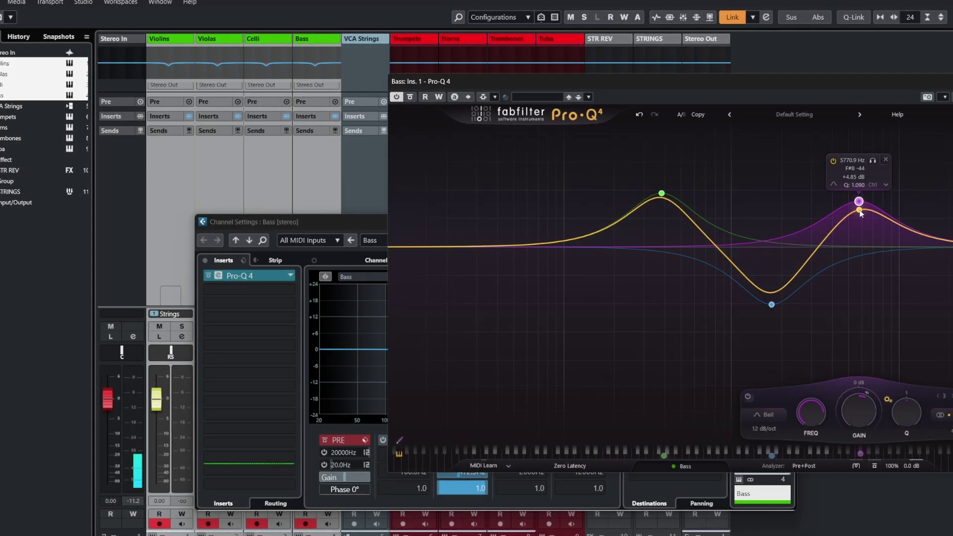
key("Escape")
left_click(788, 222)
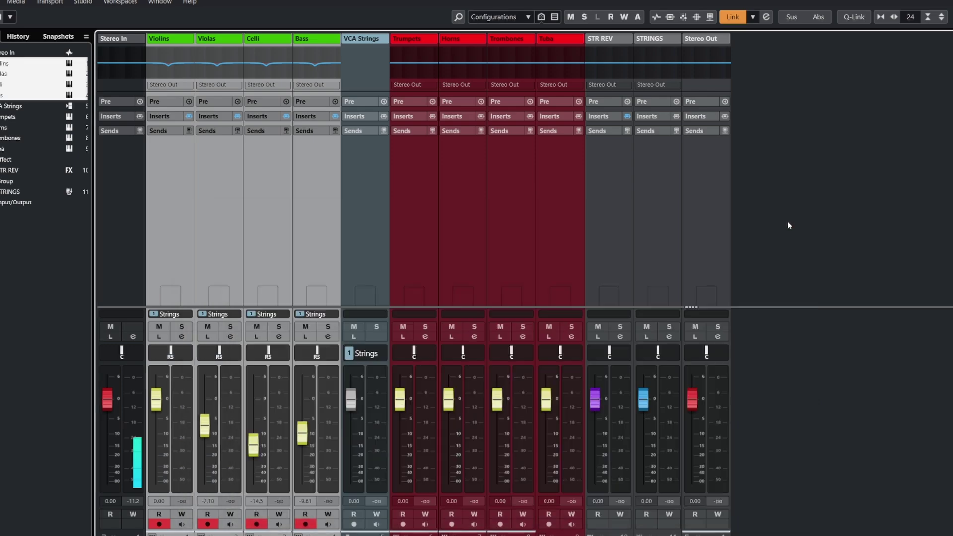
- Show the mixer's Inserts rack and compare the Violas and Violins Pro-Q 4 curves
left_click(206, 118)
left_click(224, 131)
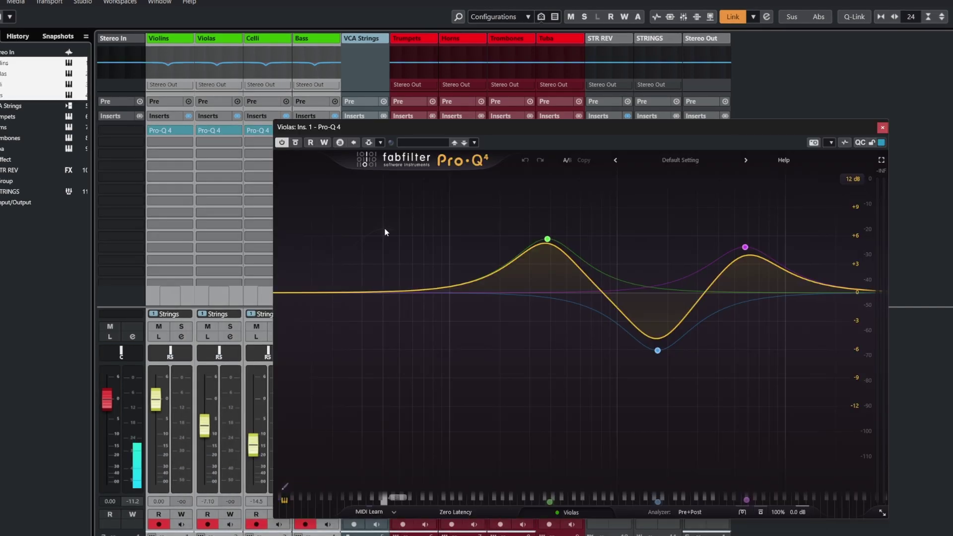
left_click(167, 131)
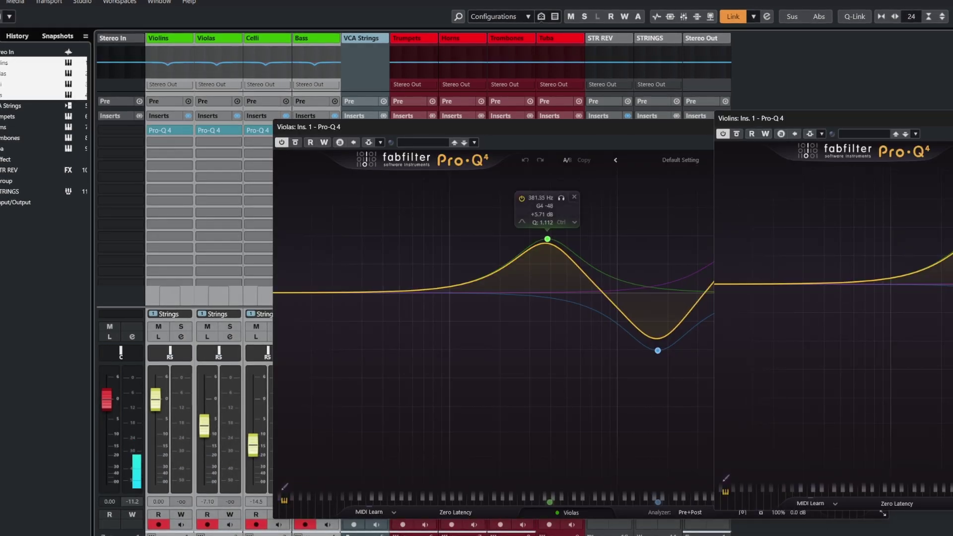
left_click(862, 130)
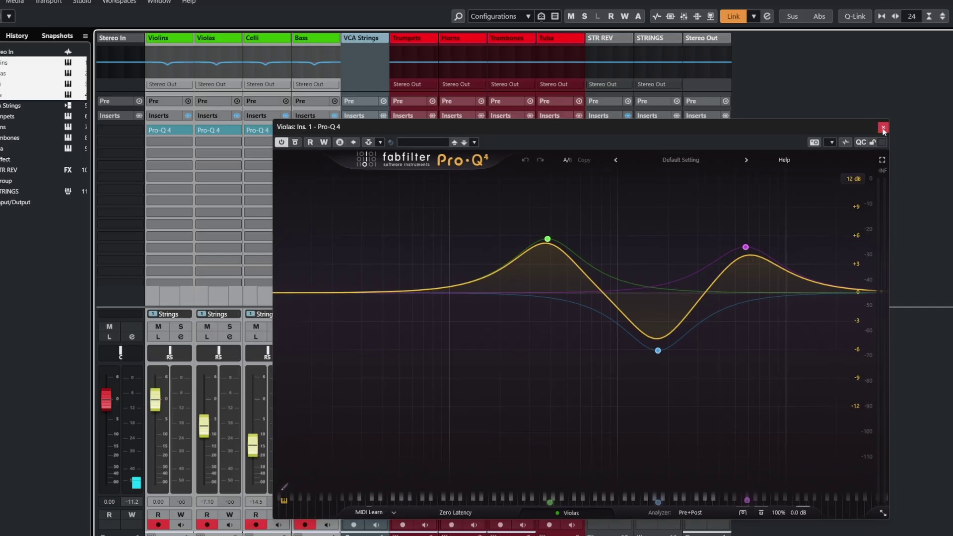
left_click(884, 127)
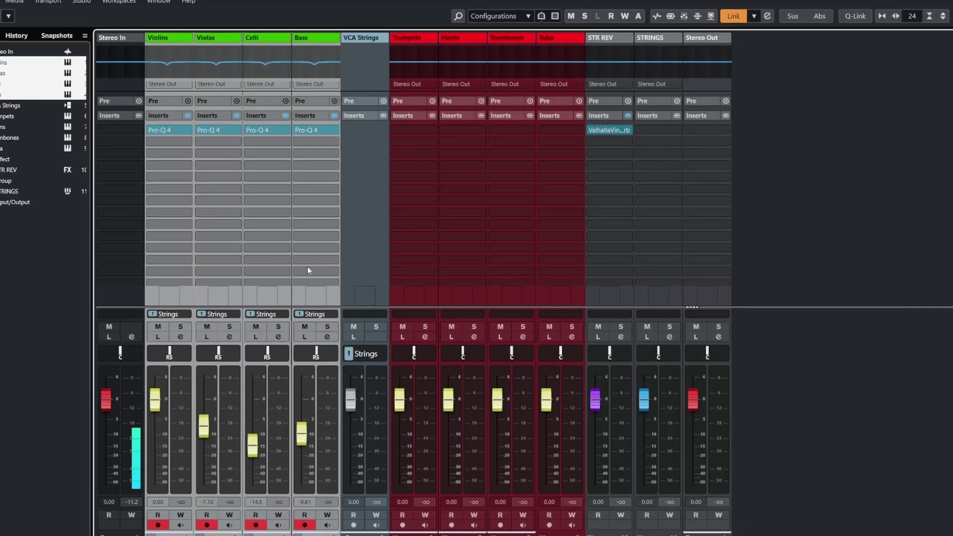
- Load FabFilter Pro-Q 4 into Bass insert slot 2, adding it to all four strings
mouse_move(228, 134)
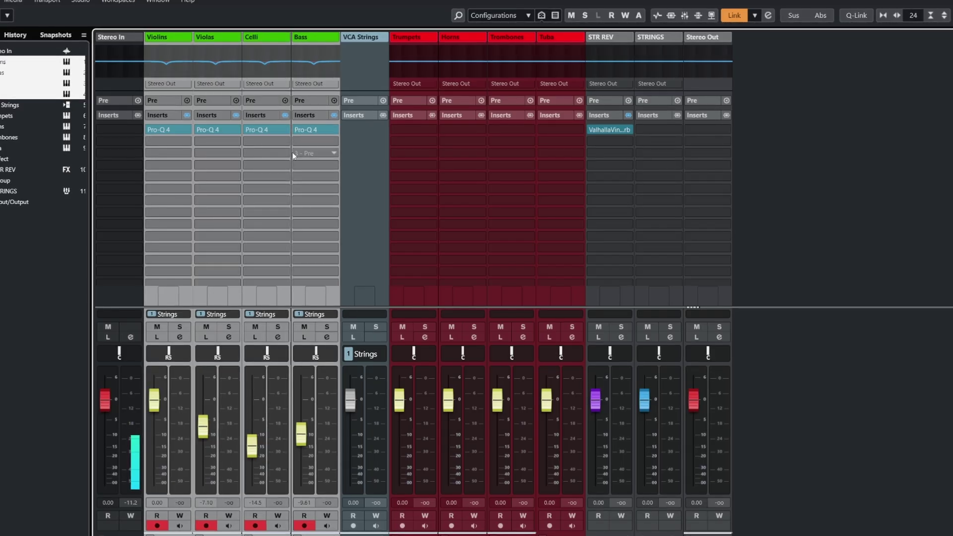
mouse_move(302, 157)
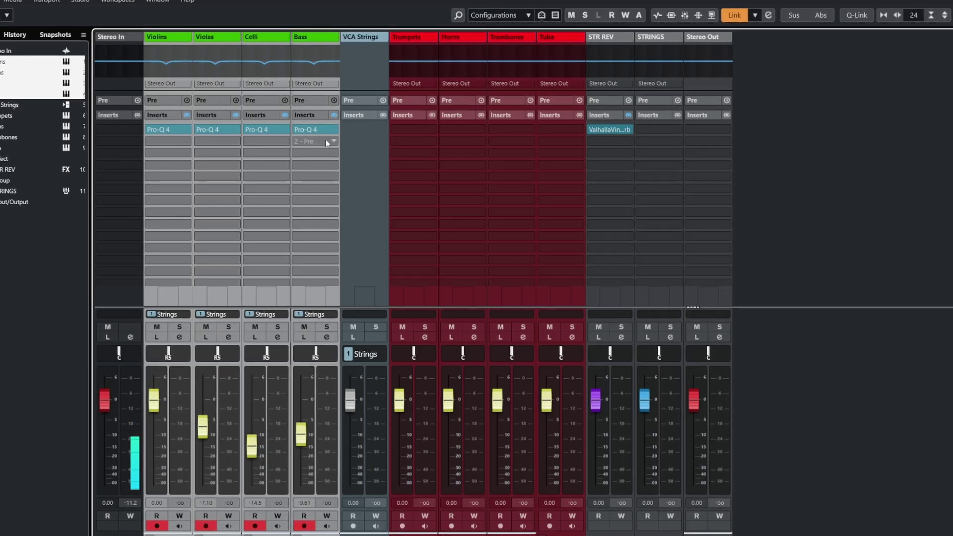
left_click(325, 141)
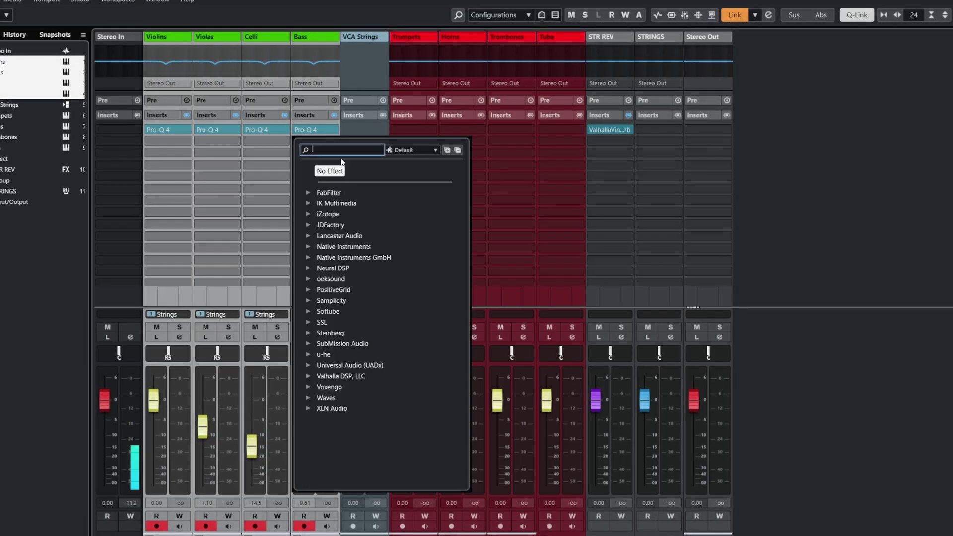
left_click(309, 193)
left_click(331, 225)
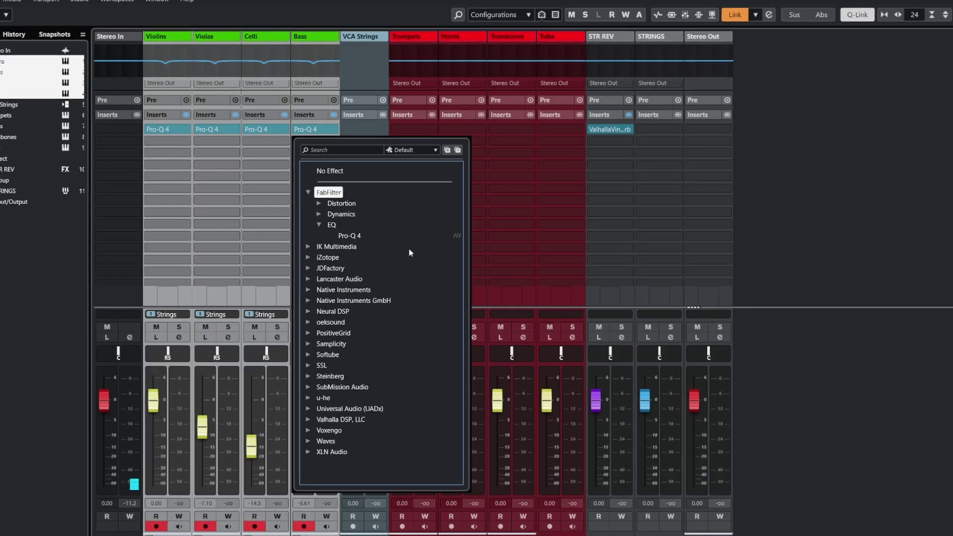
left_click(436, 236)
- Check the Bass channel settings, then uncheck Inserts and EQ in the Strings link group settings
left_click(326, 338)
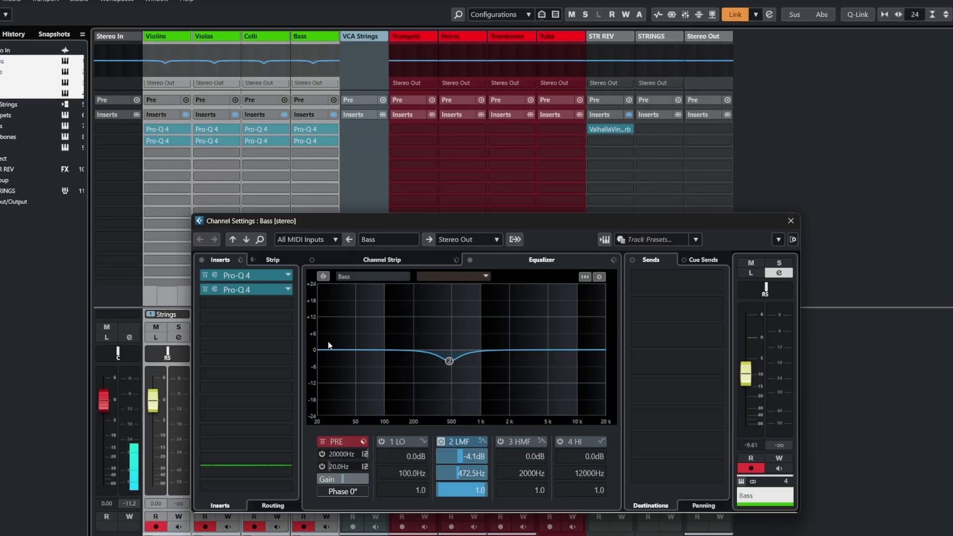
left_click(792, 218)
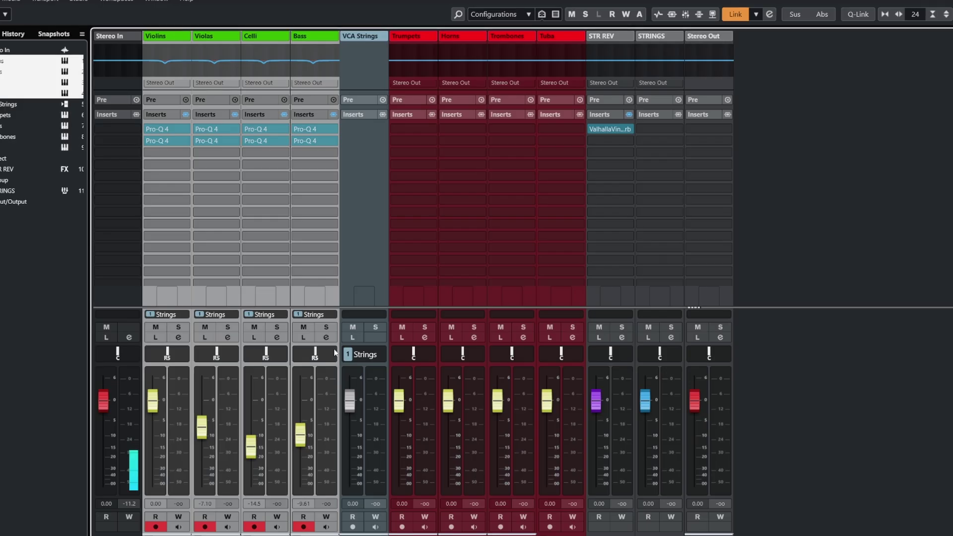
right_click(333, 315)
left_click(355, 338)
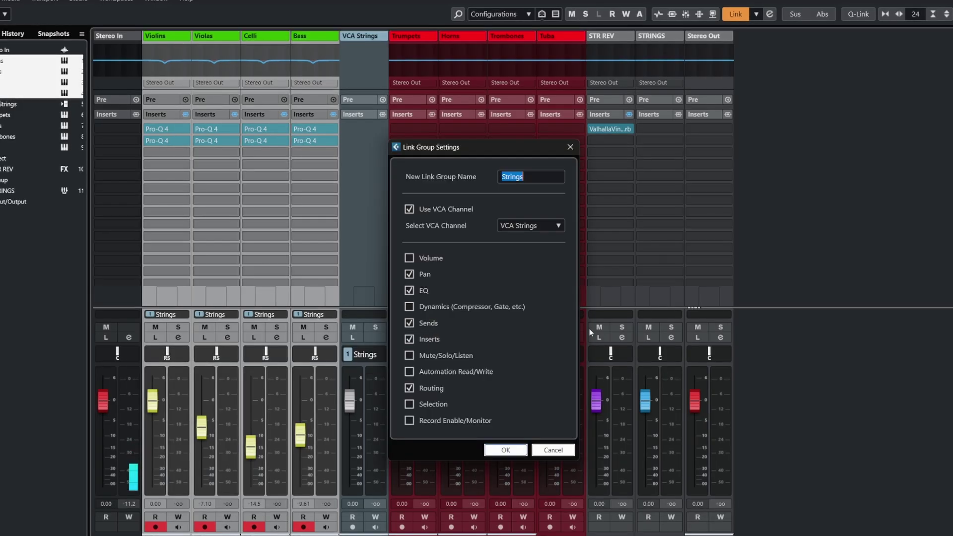
left_click(409, 339)
left_click(409, 291)
- Shape second Pro-Q 4s: Bass low shelf and -9 dB bell cut; Celli 173 Hz low shelf and bell boost
left_click(506, 451)
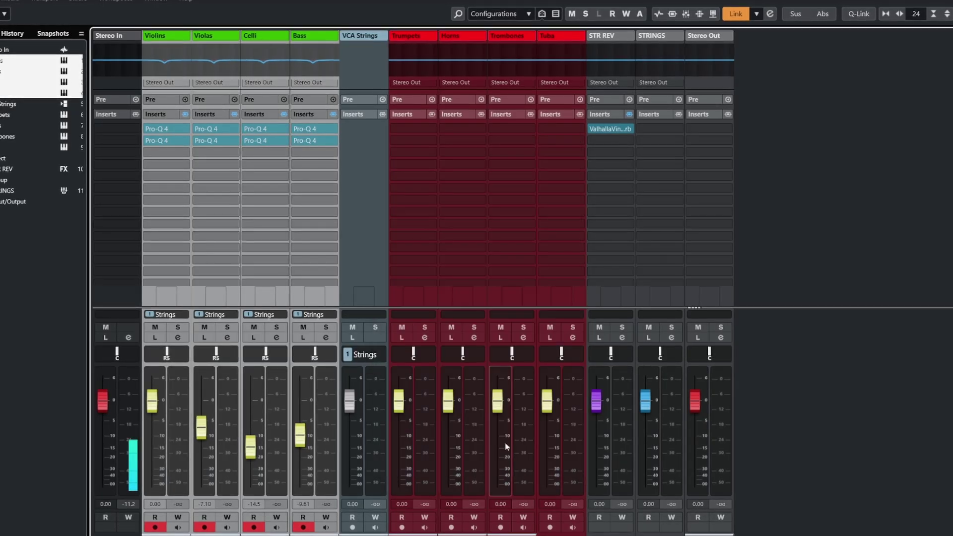
left_click(310, 141)
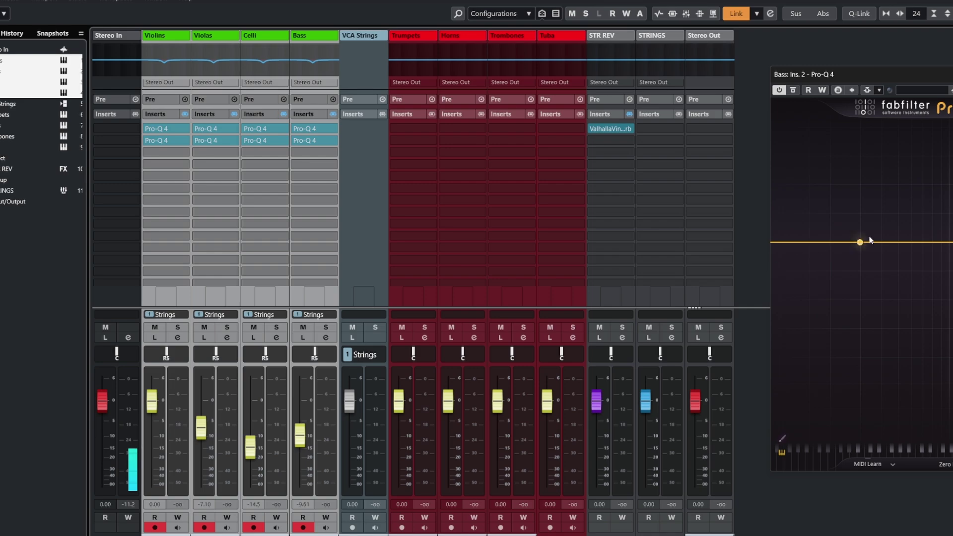
left_click_drag(860, 241, 866, 266)
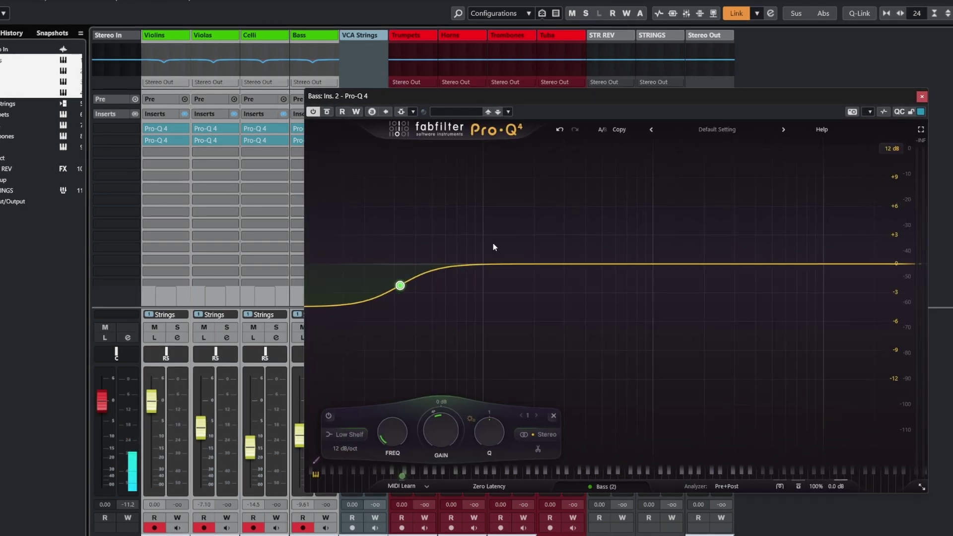
left_click_drag(492, 263, 550, 361)
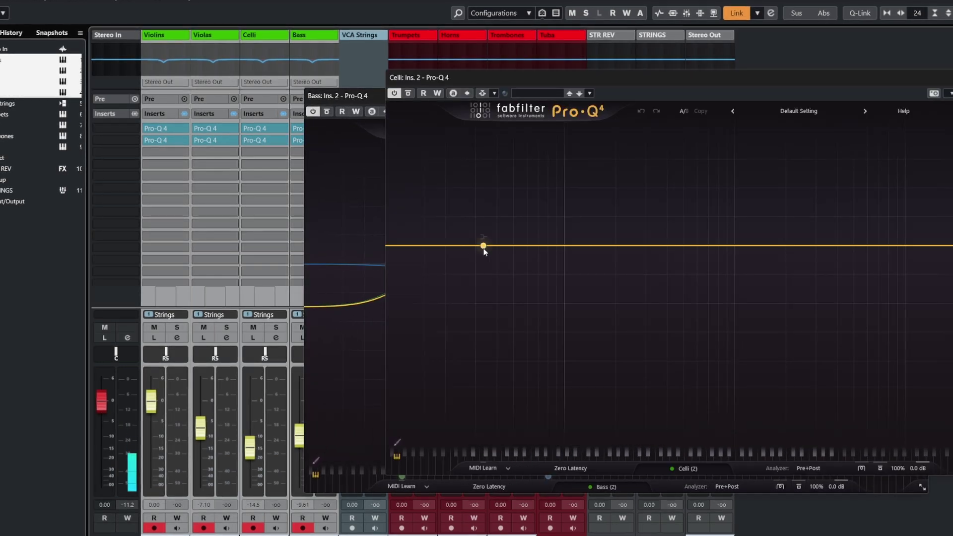
left_click_drag(485, 249, 605, 273)
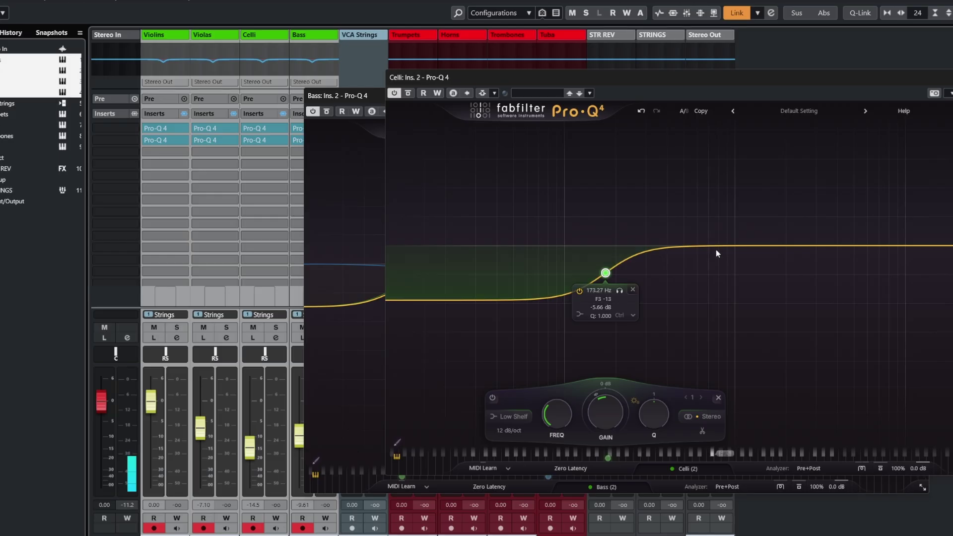
left_click_drag(717, 252, 705, 198)
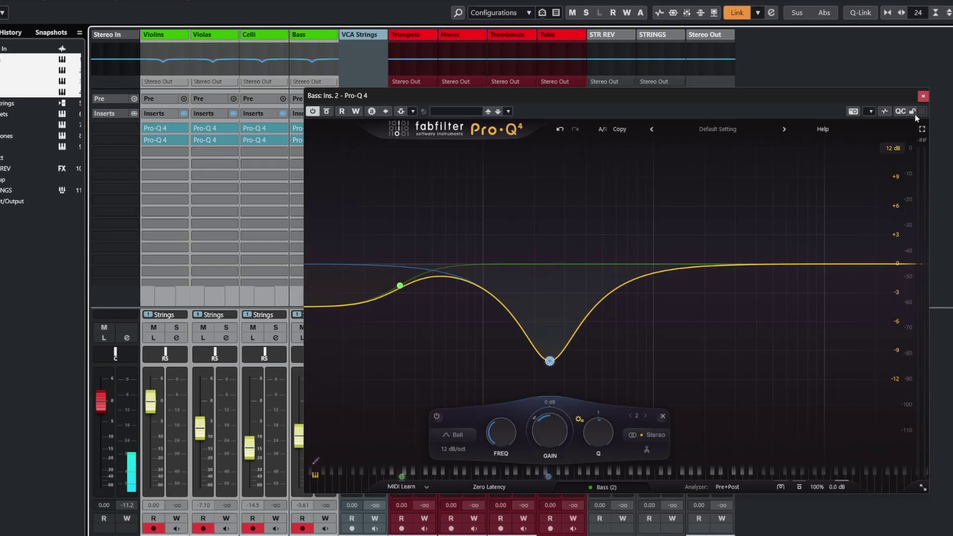
left_click(923, 97)
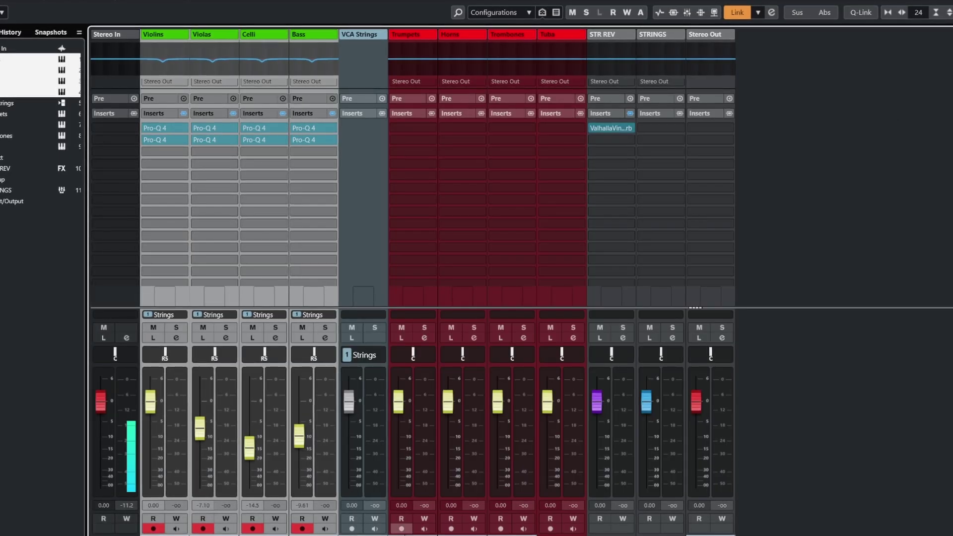
- Select the four brass channels and choose Link Selected Channels
left_click(412, 34)
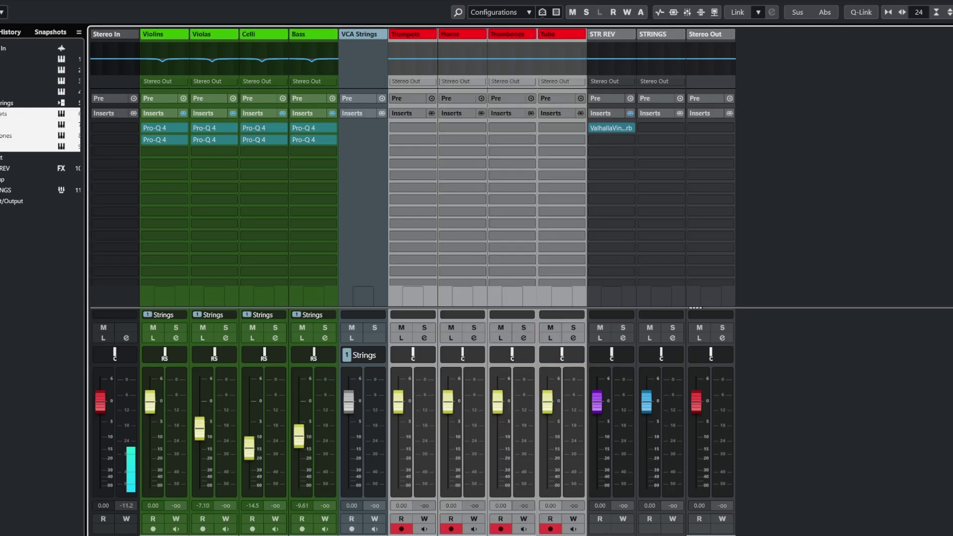
right_click(553, 308)
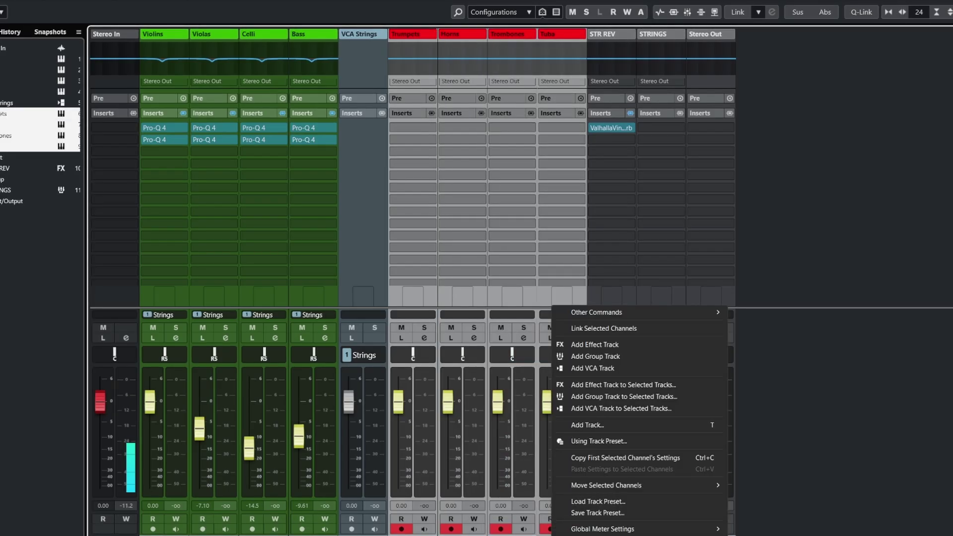
left_click(638, 330)
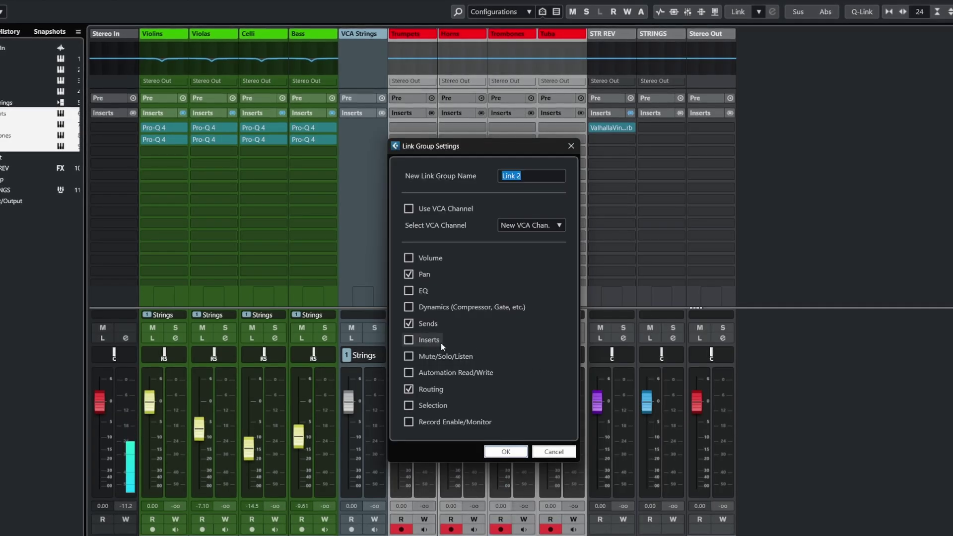